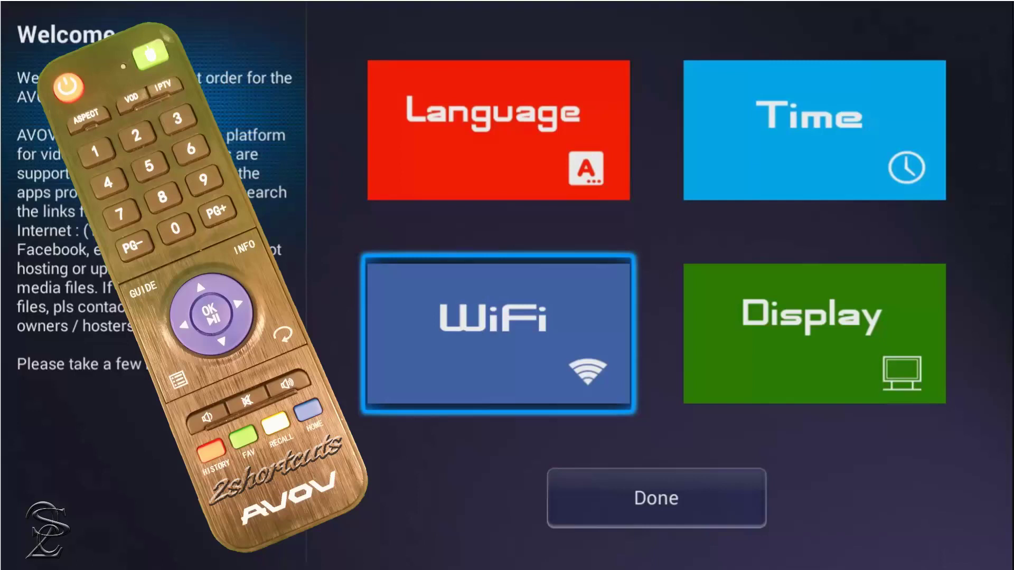
# Finish the welcome setup and open Settings from the home launcher.
pyautogui.press('Down')
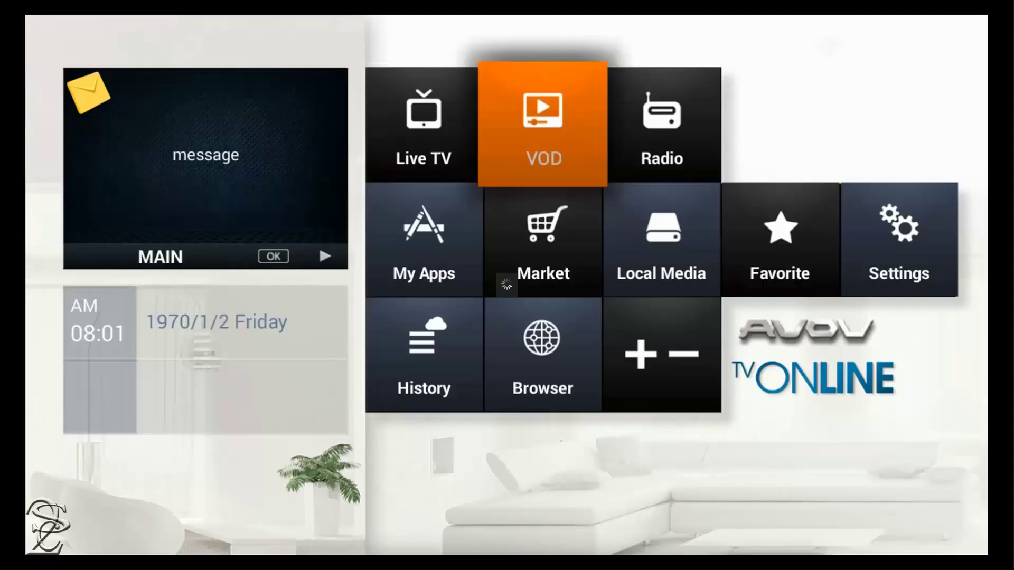
pyautogui.press('Right')
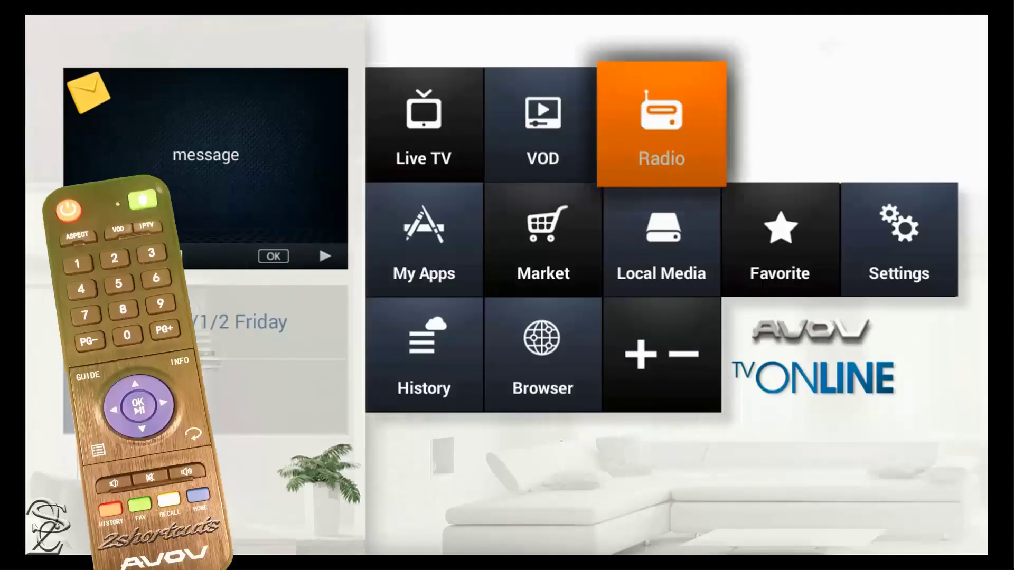
pyautogui.press('Right')
pyautogui.press('Right')
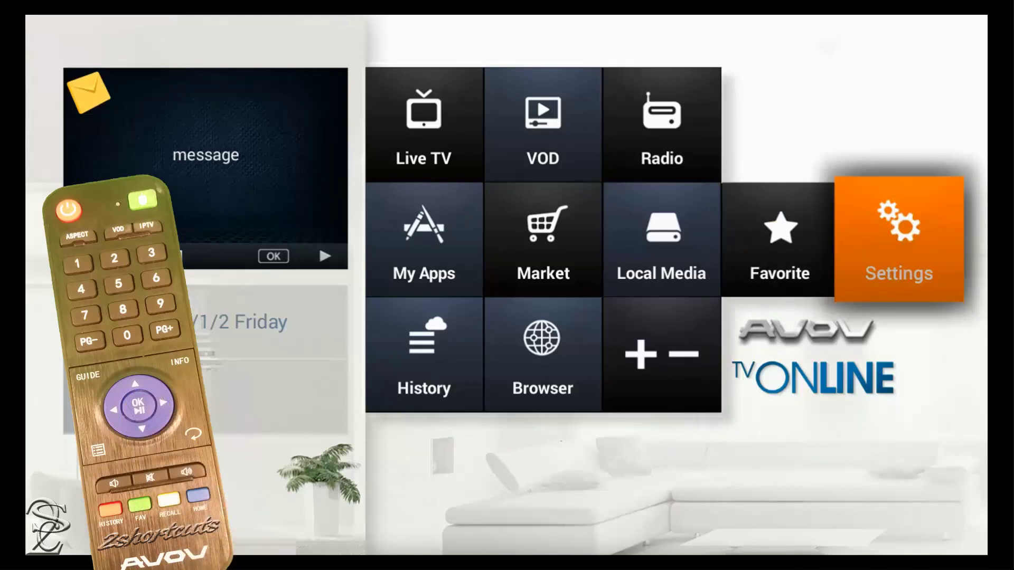
pyautogui.press('Return')
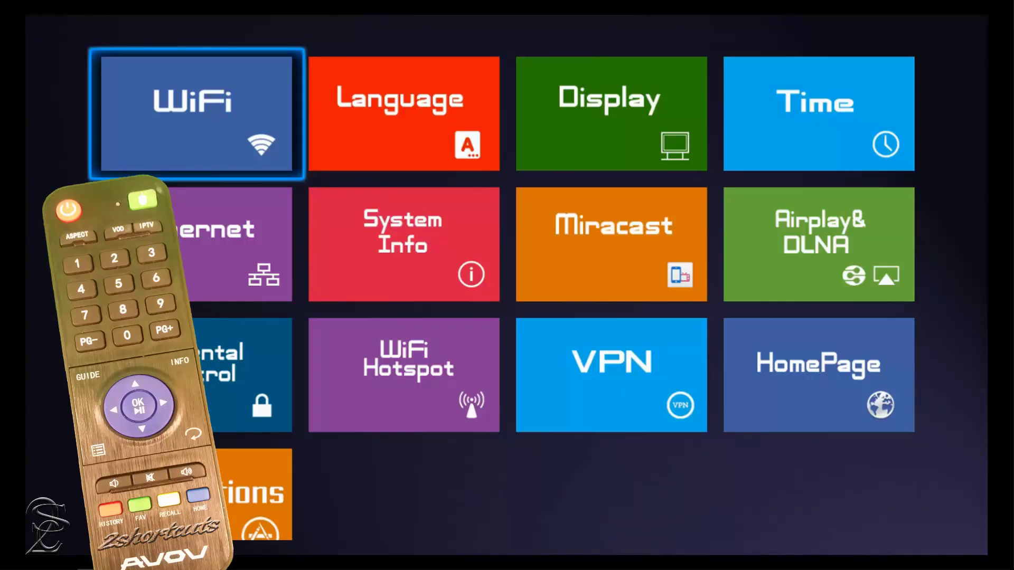
# Set the interface language to English.
pyautogui.press('Right')
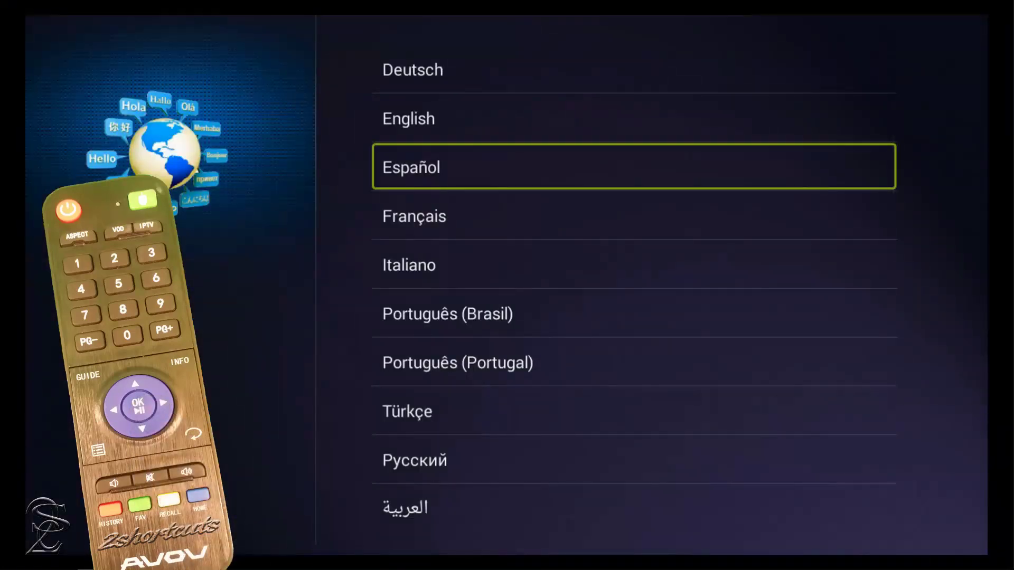
pyautogui.press('Up')
pyautogui.press('Return')
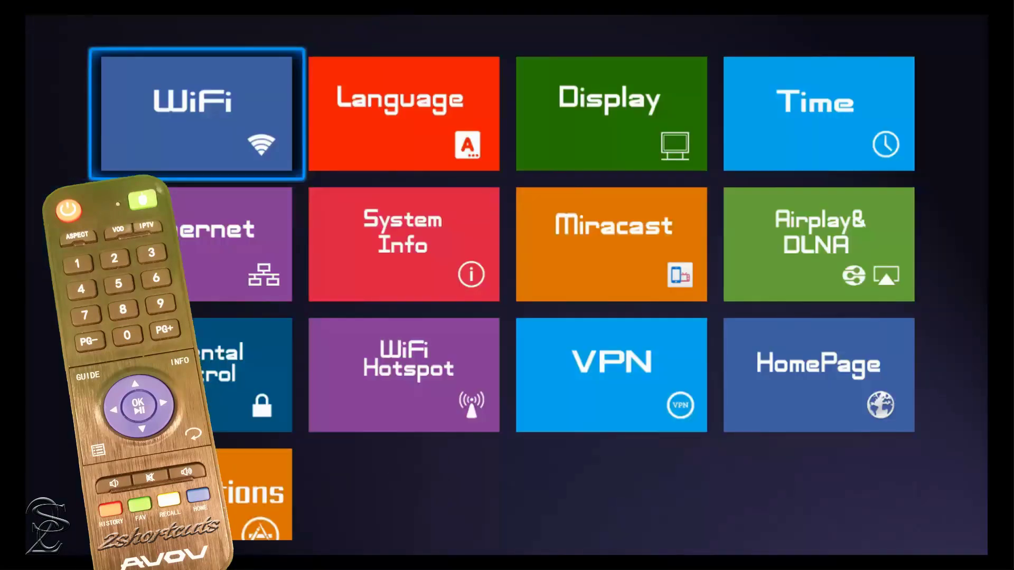
pyautogui.press('Return')
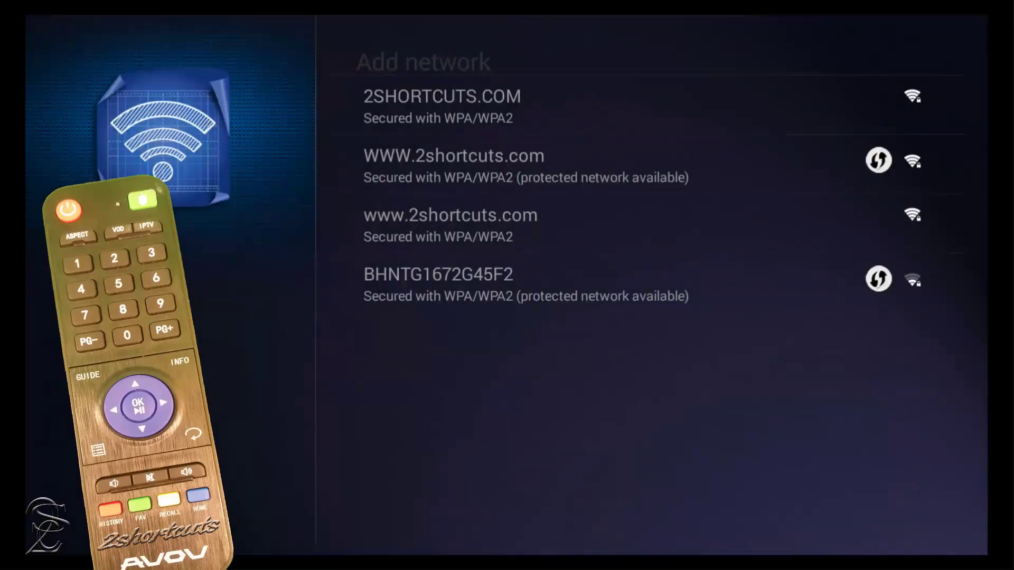
pyautogui.press('Down')
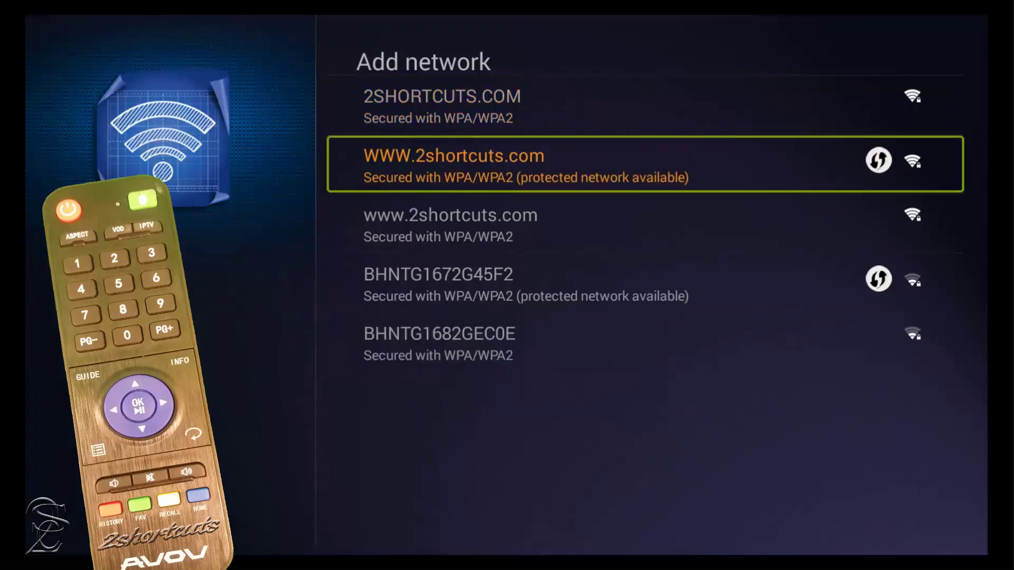
pyautogui.press('Return')
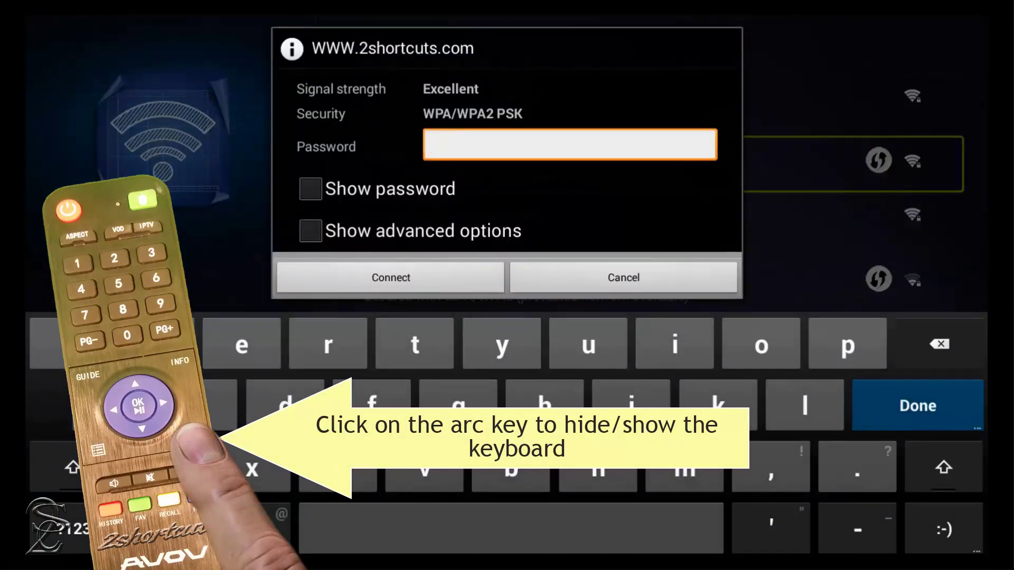
pyautogui.press('Escape')
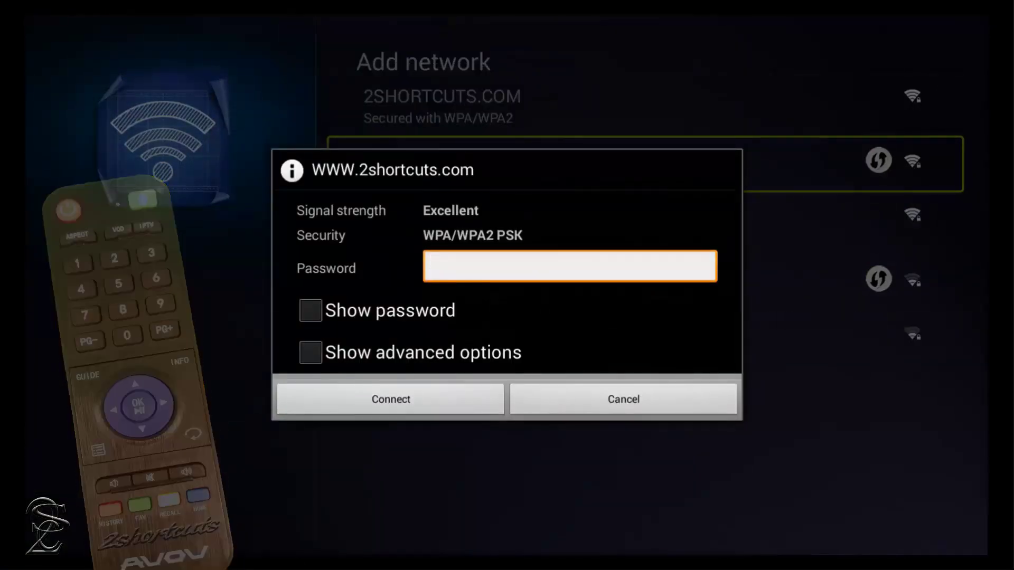
pyautogui.press('Down')
pyautogui.press('Return')
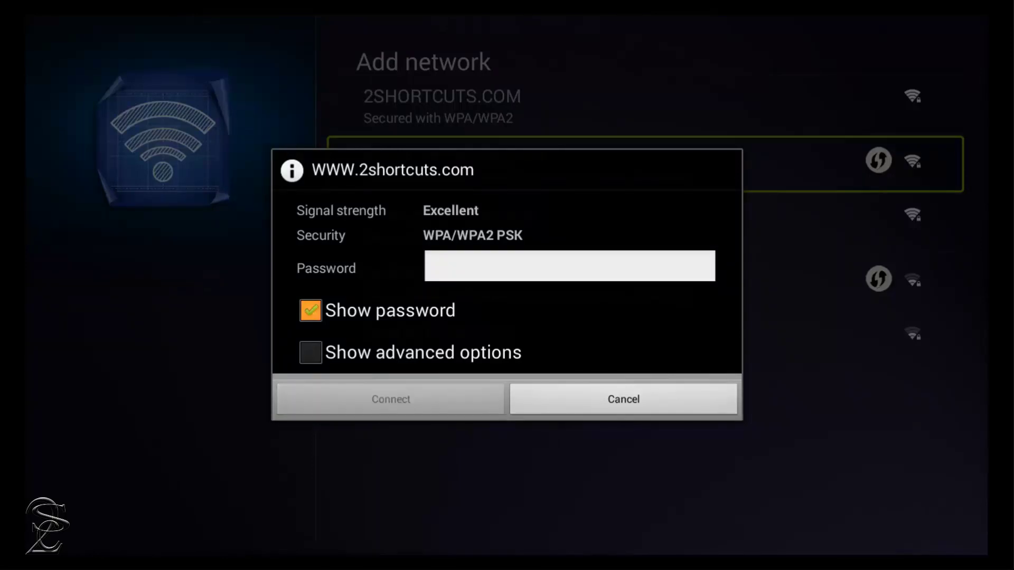
pyautogui.press('Up')
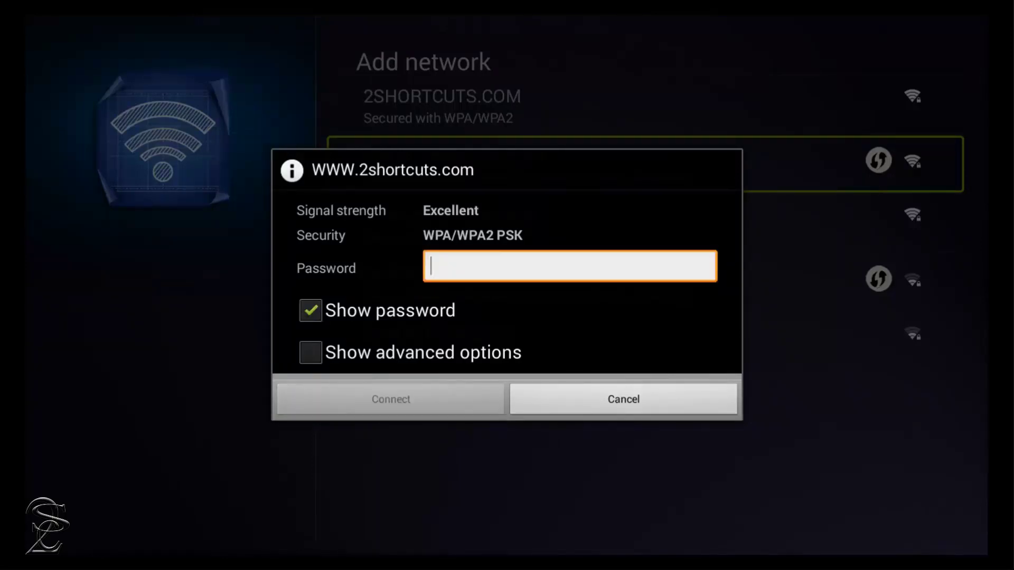
pyautogui.press('Down')
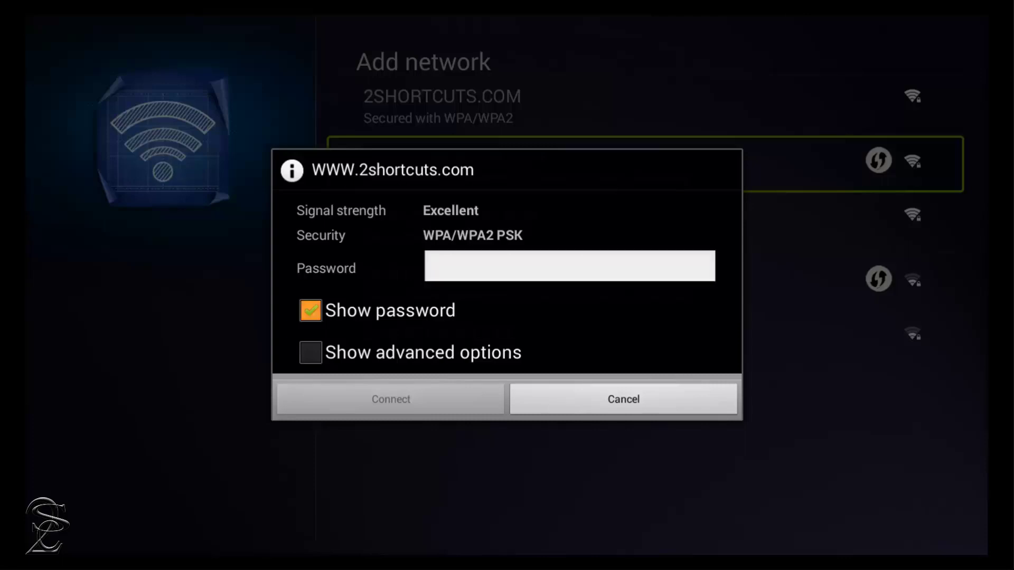
pyautogui.press('Up')
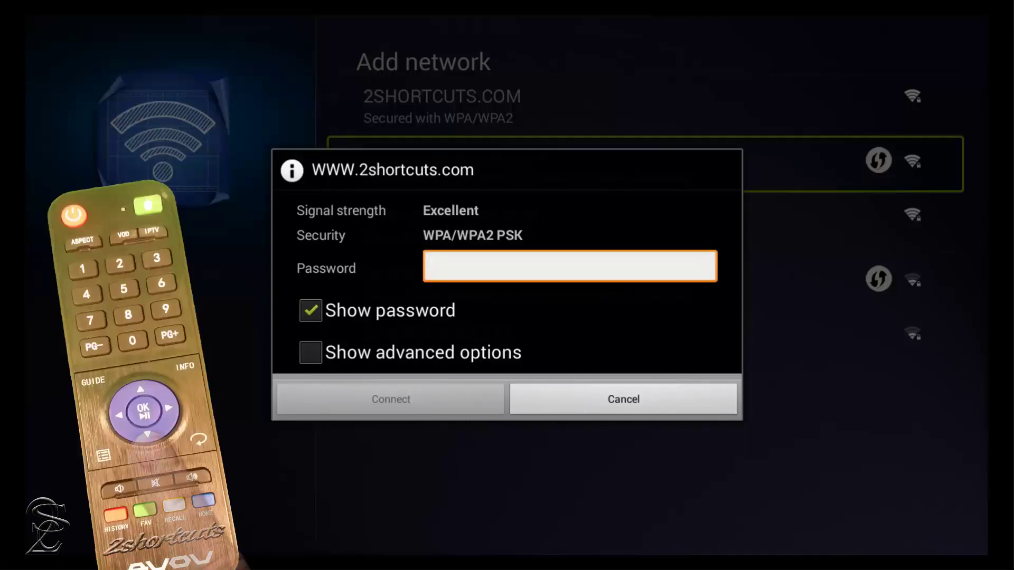
# Enter the network password with the on-screen keyboard and close it.
pyautogui.press('Return')
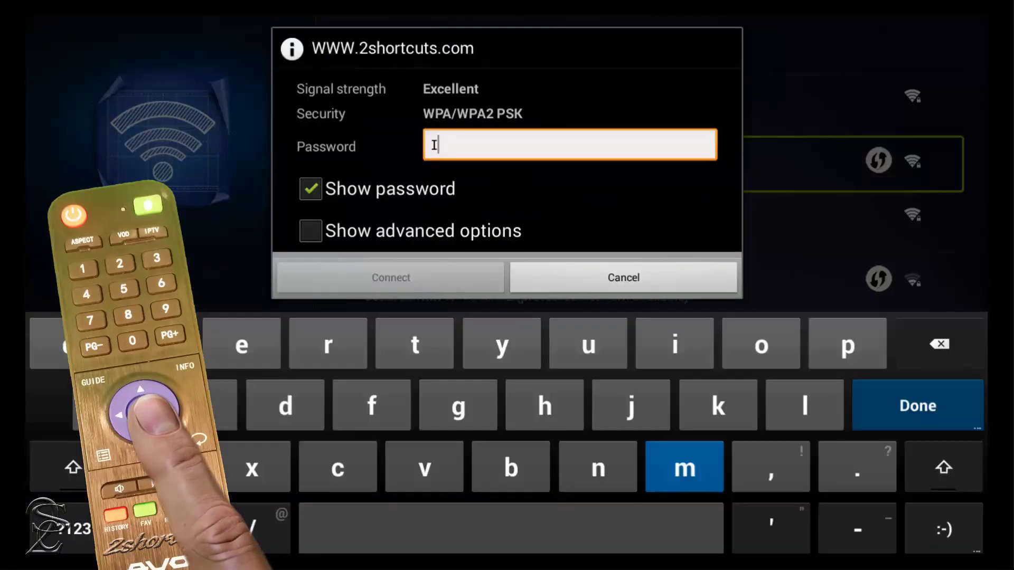
pyautogui.press('Left')
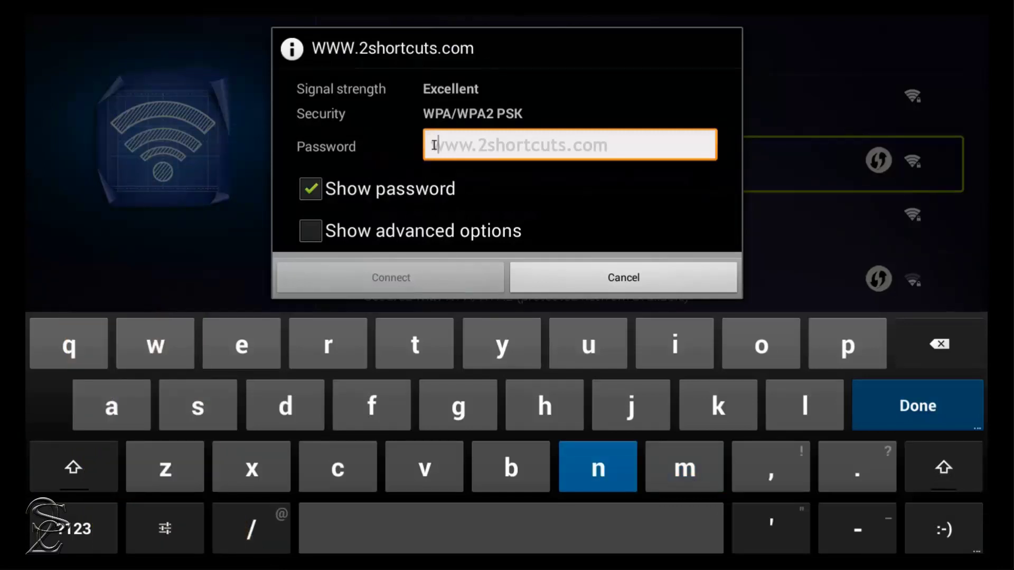
pyautogui.press('Up')
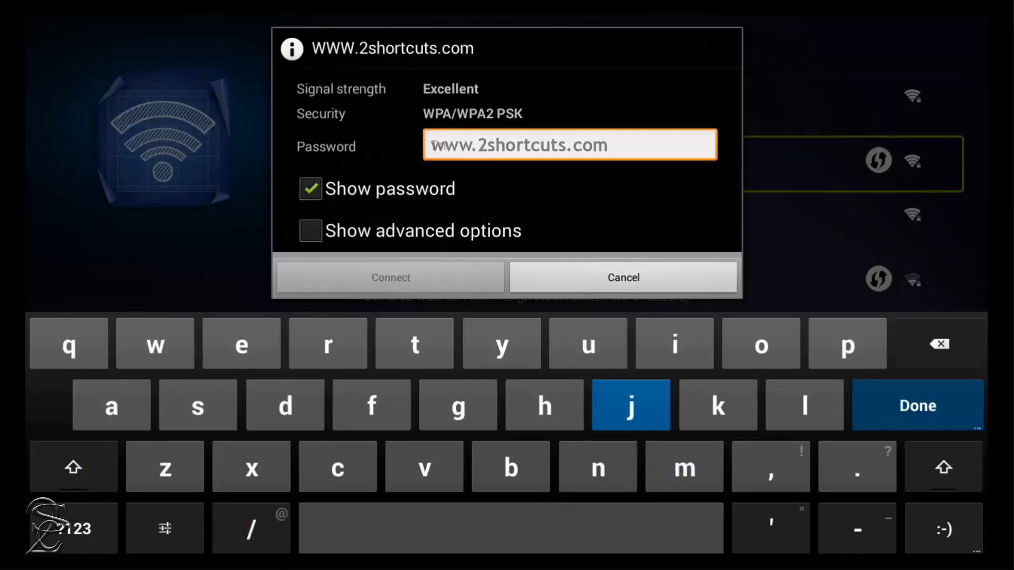
pyautogui.press('Left')
pyautogui.press('Left')
pyautogui.press('Left')
pyautogui.press('Left')
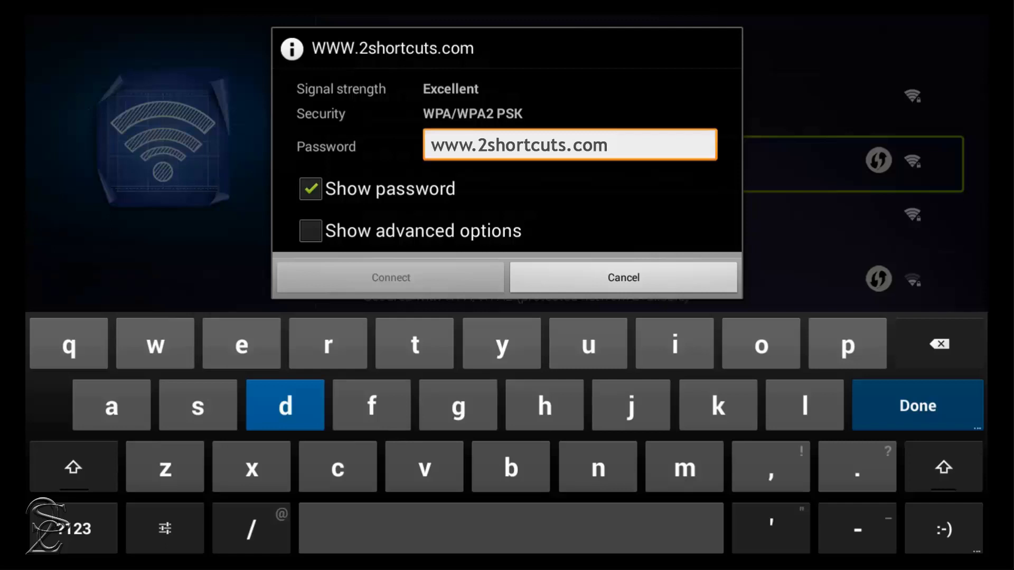
pyautogui.press('Right')
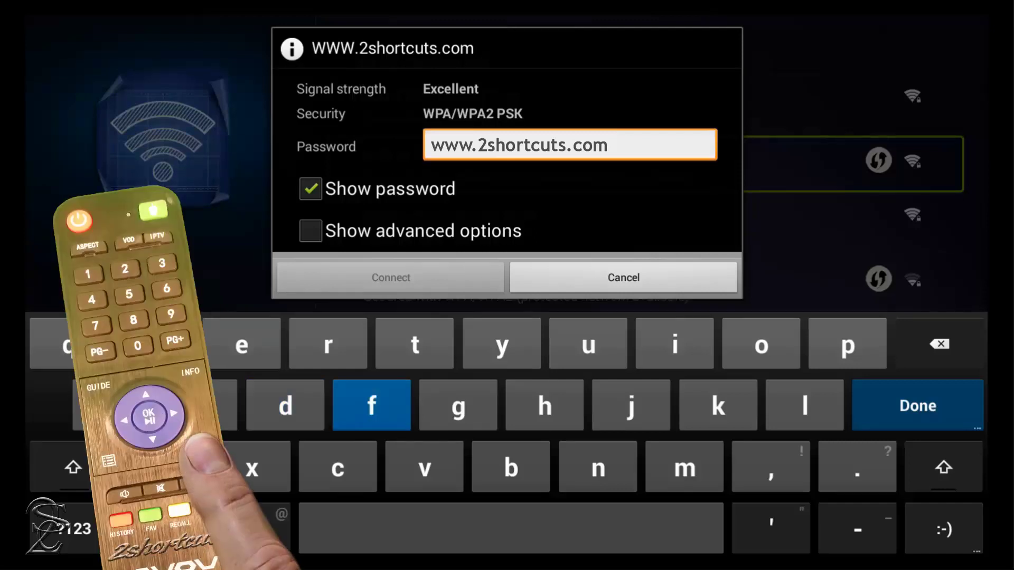
pyautogui.press('Escape')
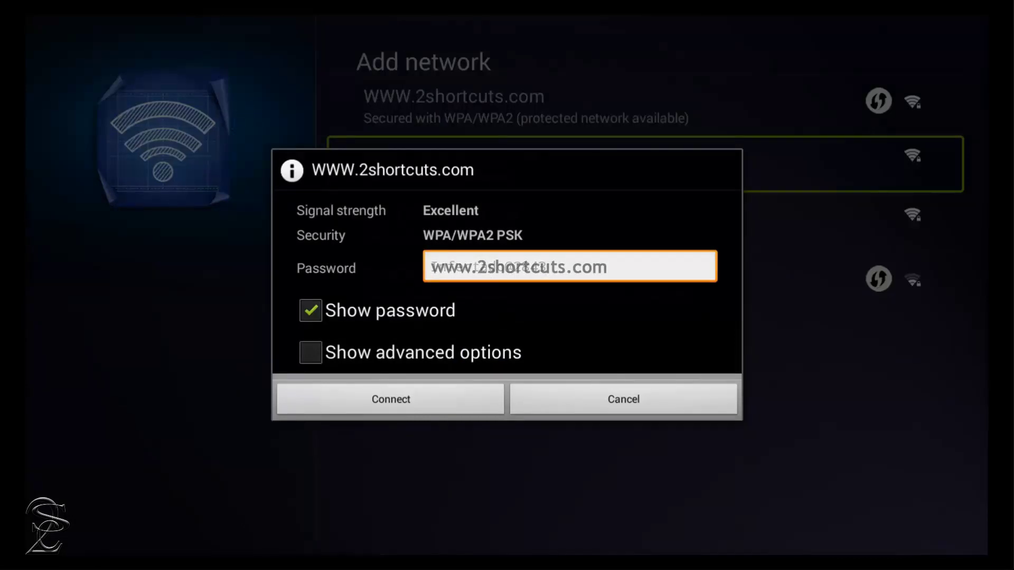
pyautogui.press('Down')
pyautogui.press('Down')
pyautogui.press('Down')
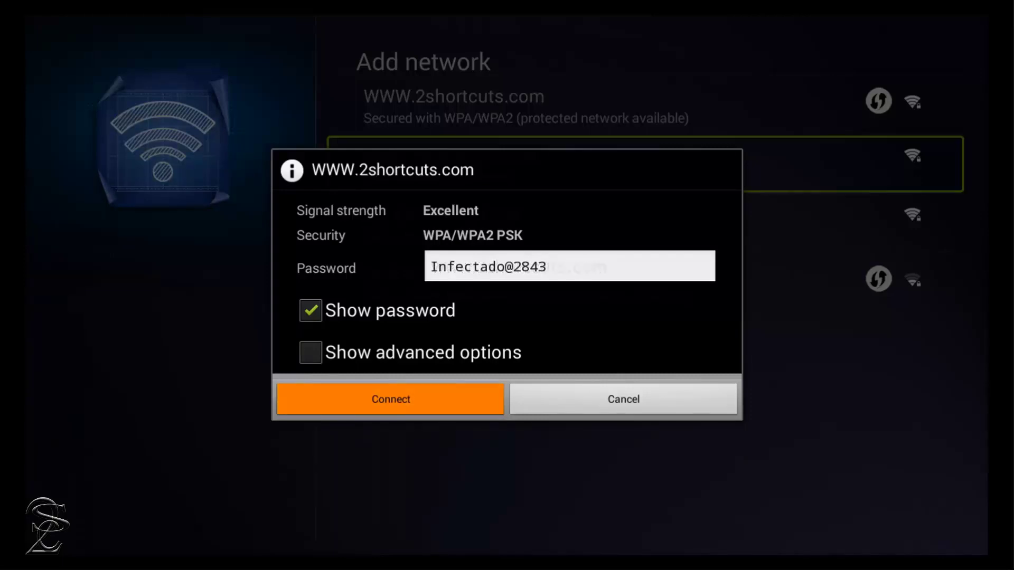
pyautogui.press('Return')
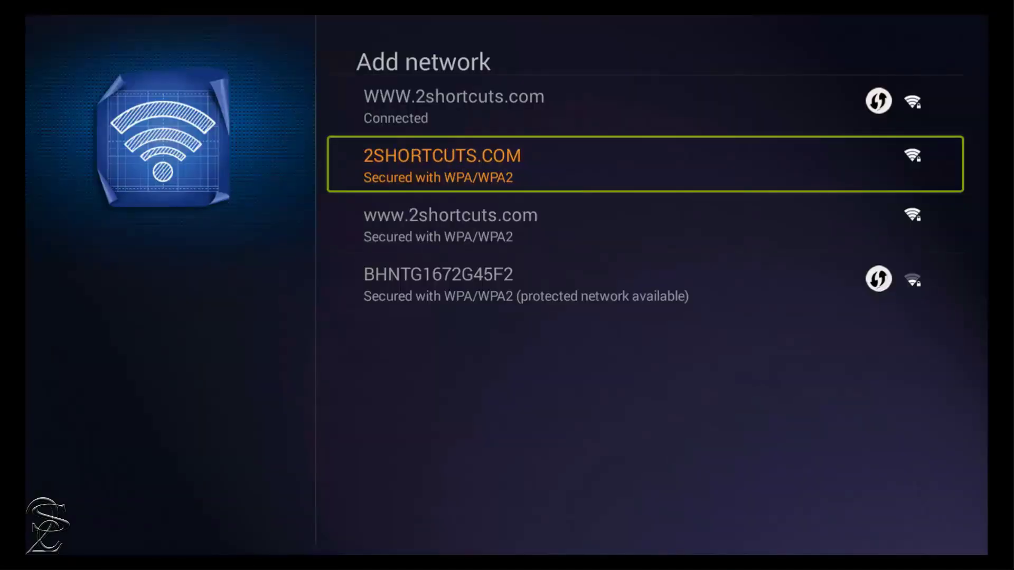
# Return to Settings from the home launcher and open the server settings.
pyautogui.press('Escape')
pyautogui.press('Escape')
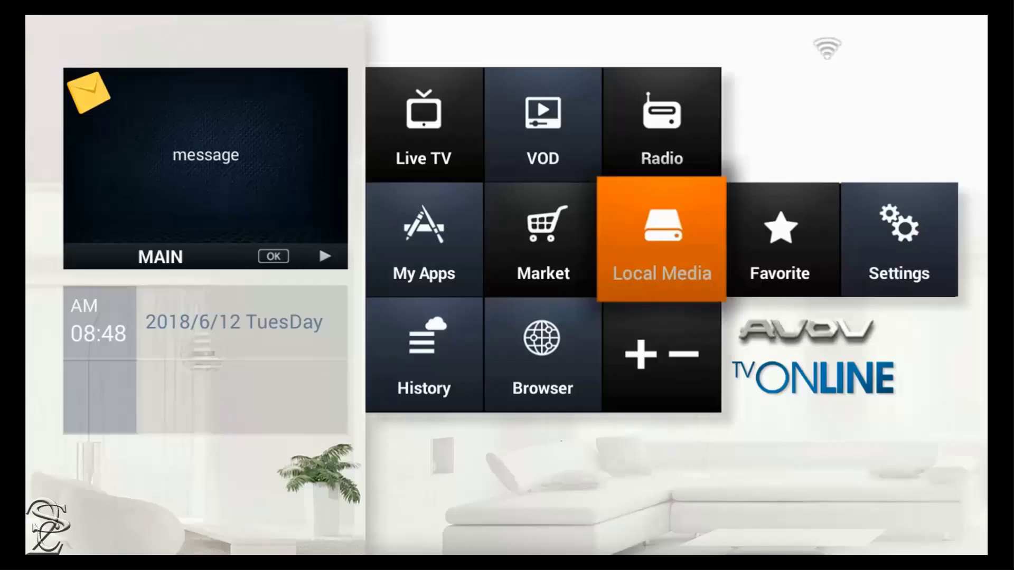
pyautogui.press('Right')
pyautogui.press('Right')
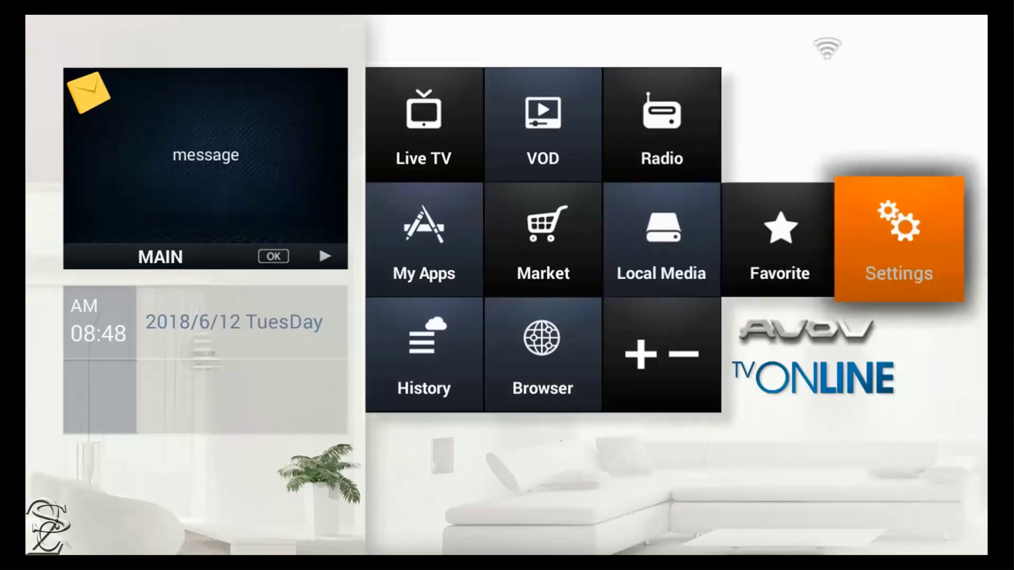
pyautogui.press('Return')
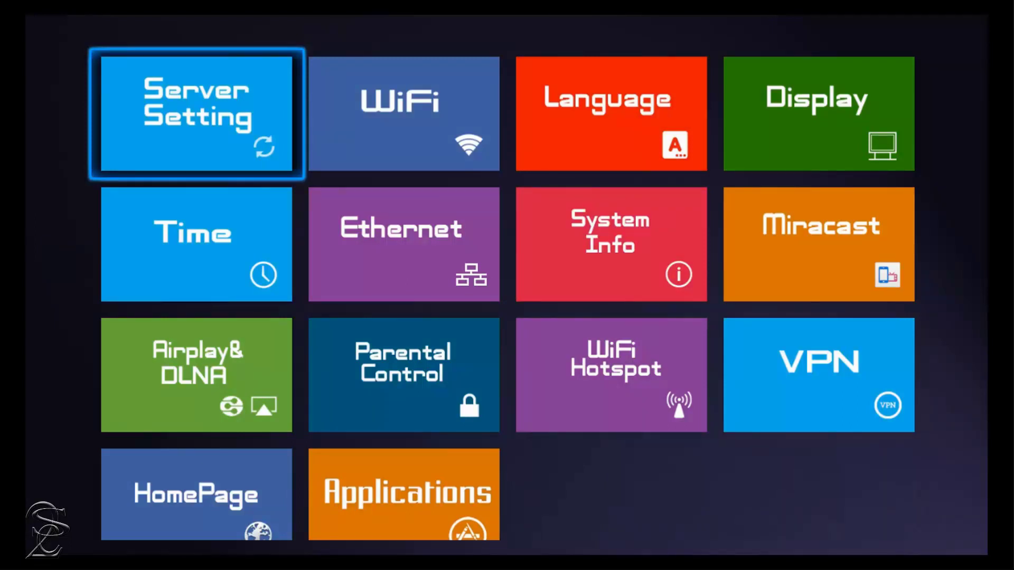
pyautogui.press('Return')
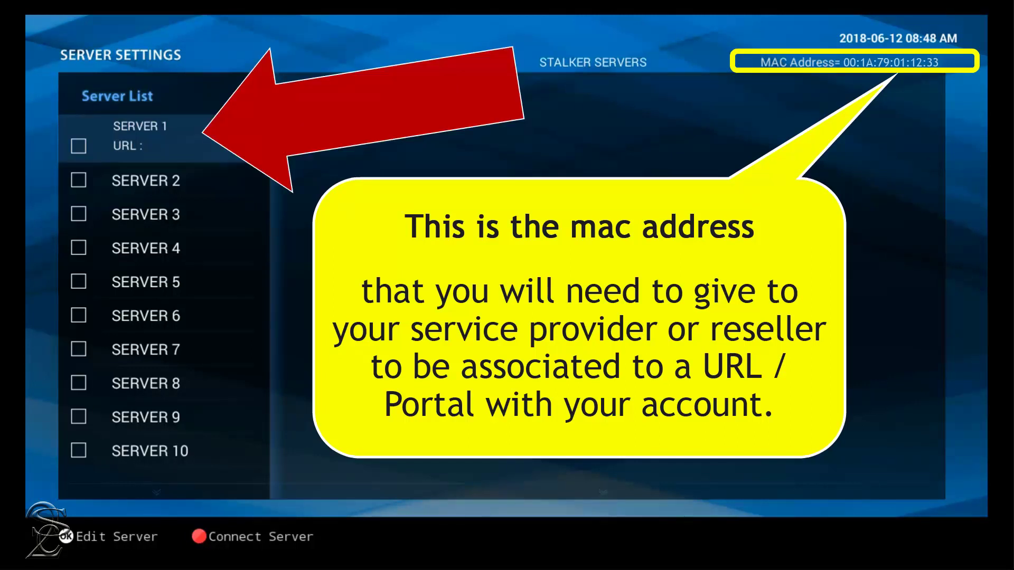
pyautogui.press('Return')
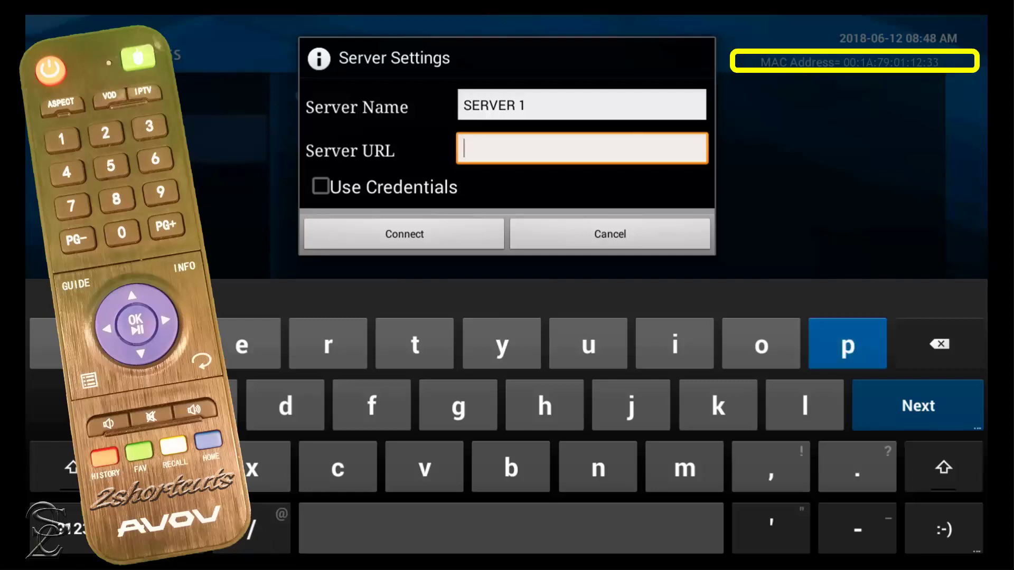
pyautogui.write('p://')
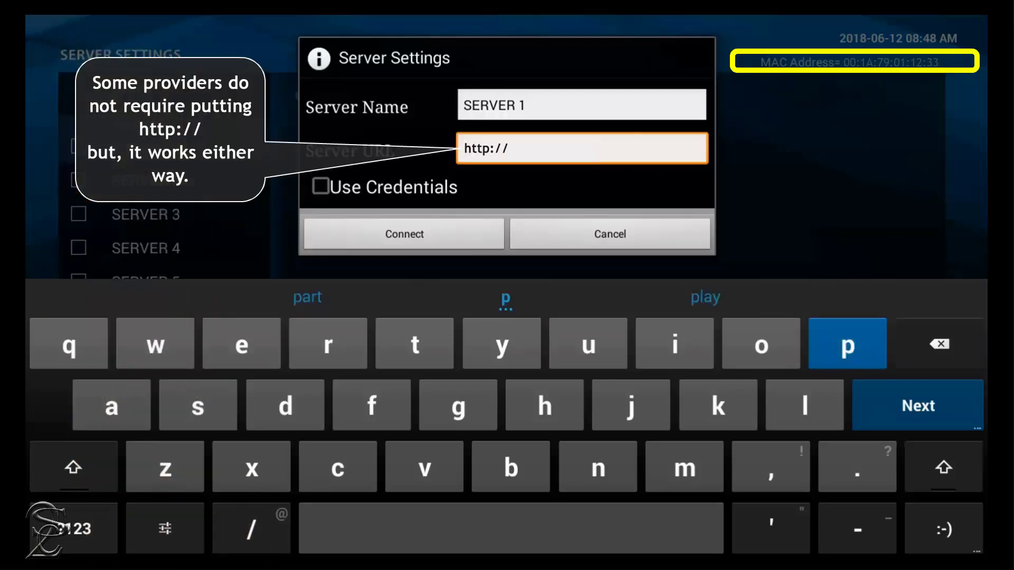
pyautogui.press('Left')
pyautogui.press('Left')
pyautogui.press('Left')
pyautogui.press('Left')
pyautogui.press('Left')
pyautogui.press('Left')
pyautogui.press('Left')
pyautogui.press('Left')
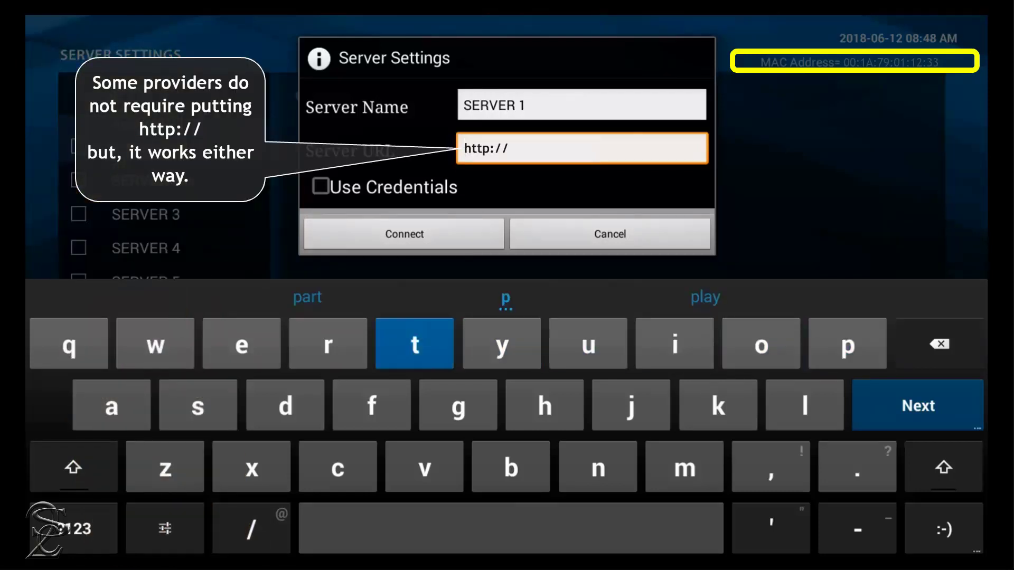
pyautogui.press('Left')
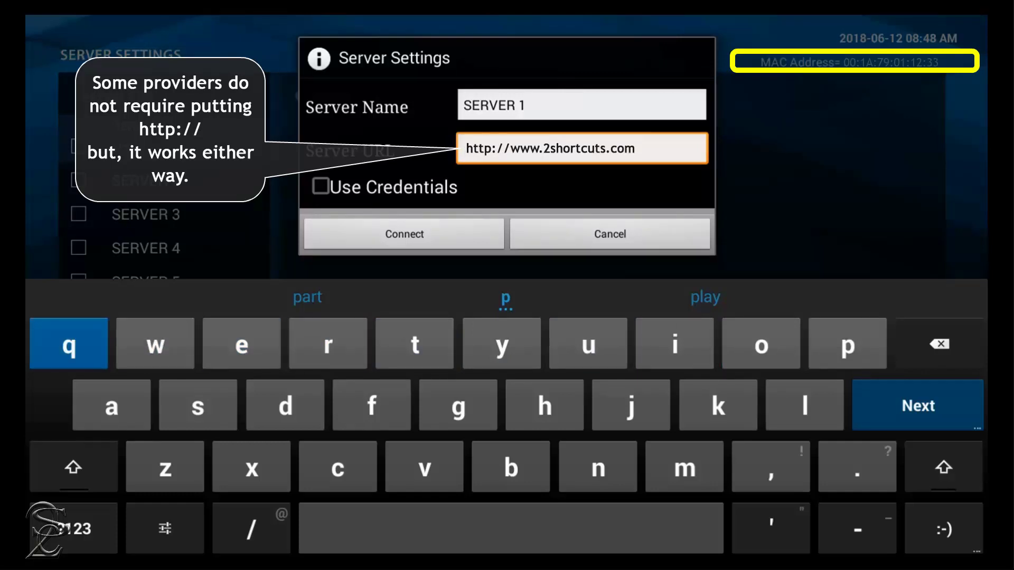
pyautogui.press('Down')
pyautogui.press('Down')
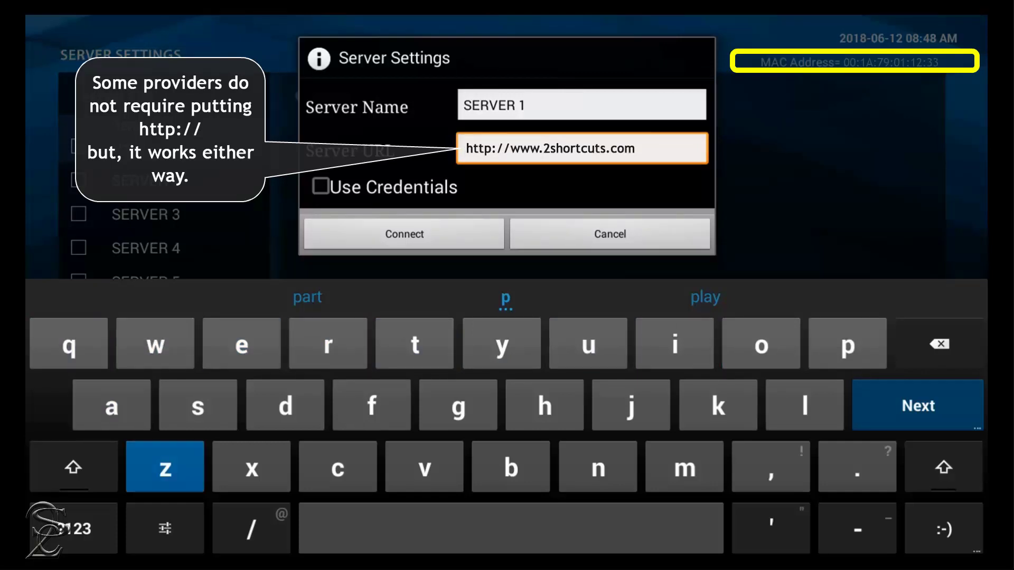
pyautogui.press('Down')
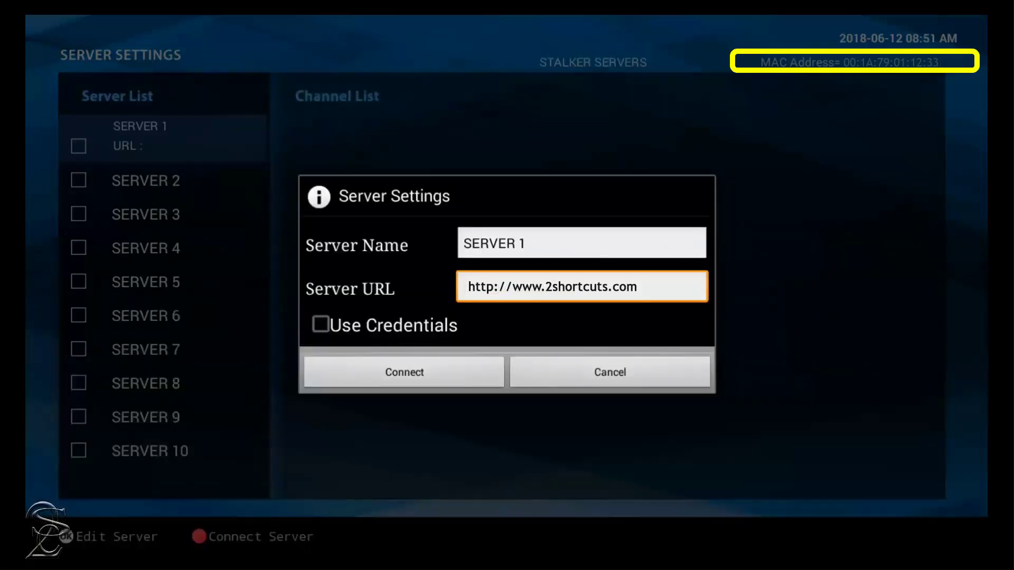
pyautogui.press('Down')
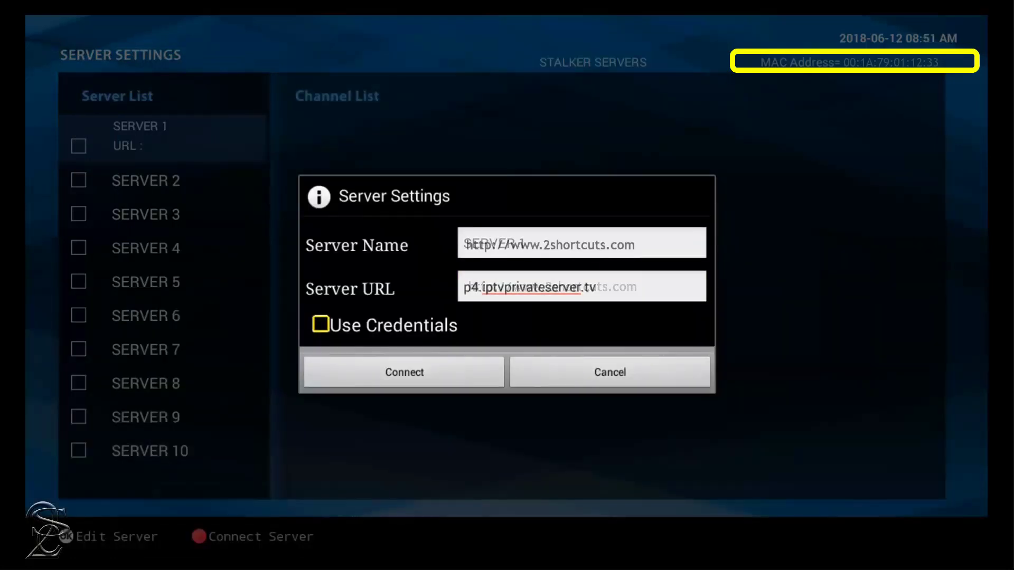
pyautogui.press('Return')
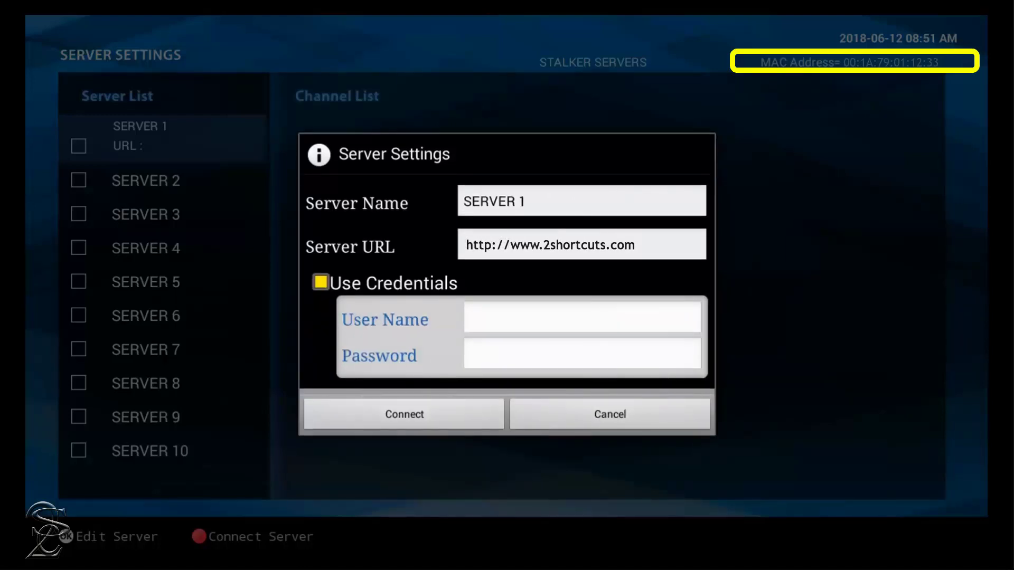
pyautogui.press('Down')
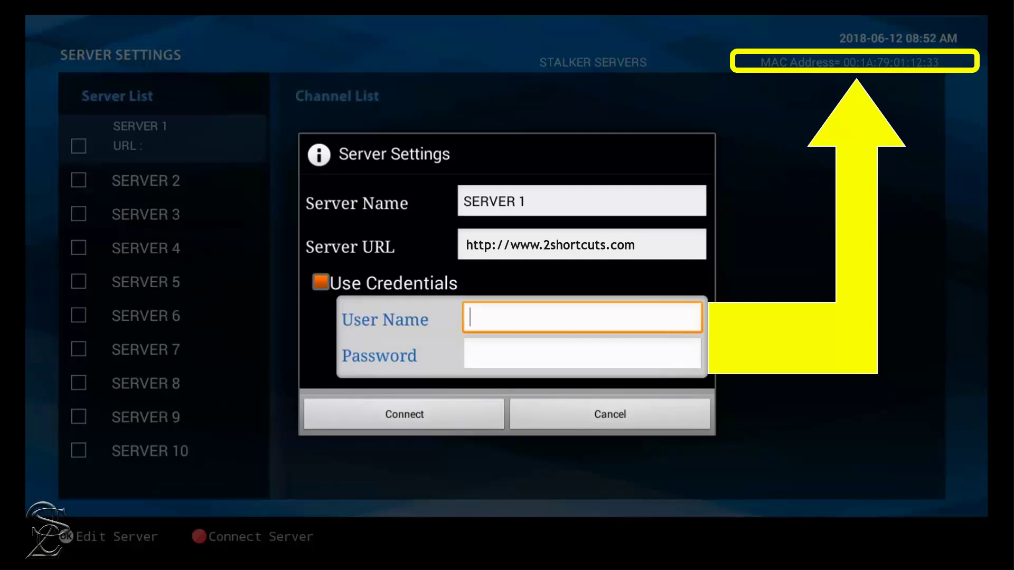
pyautogui.press('Down')
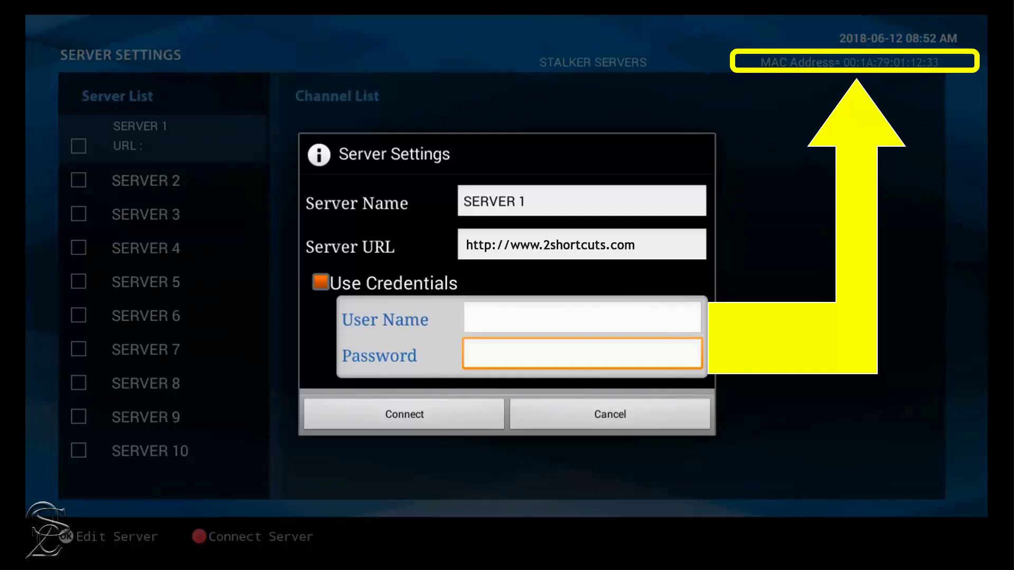
pyautogui.press('Up')
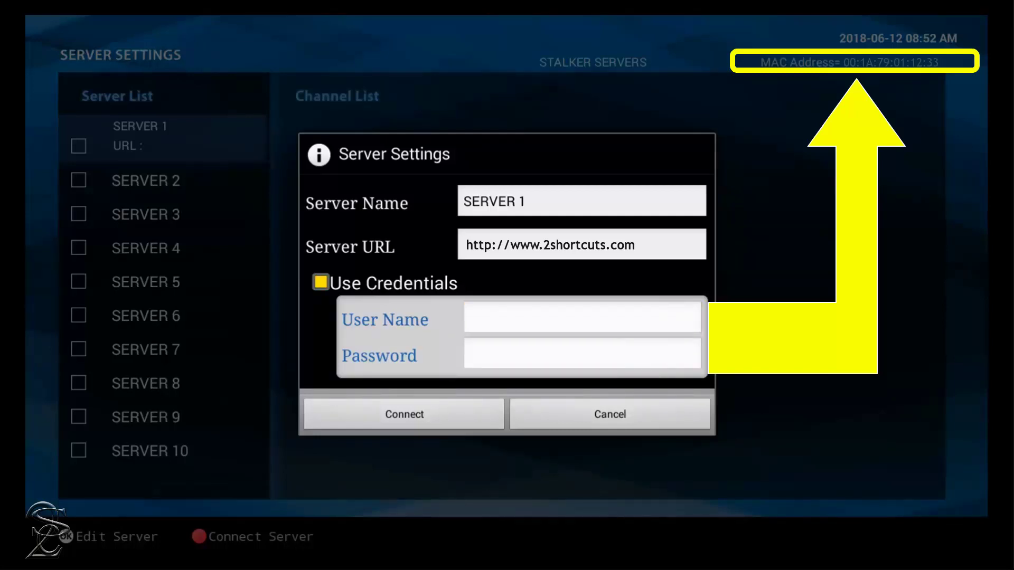
pyautogui.press('Return')
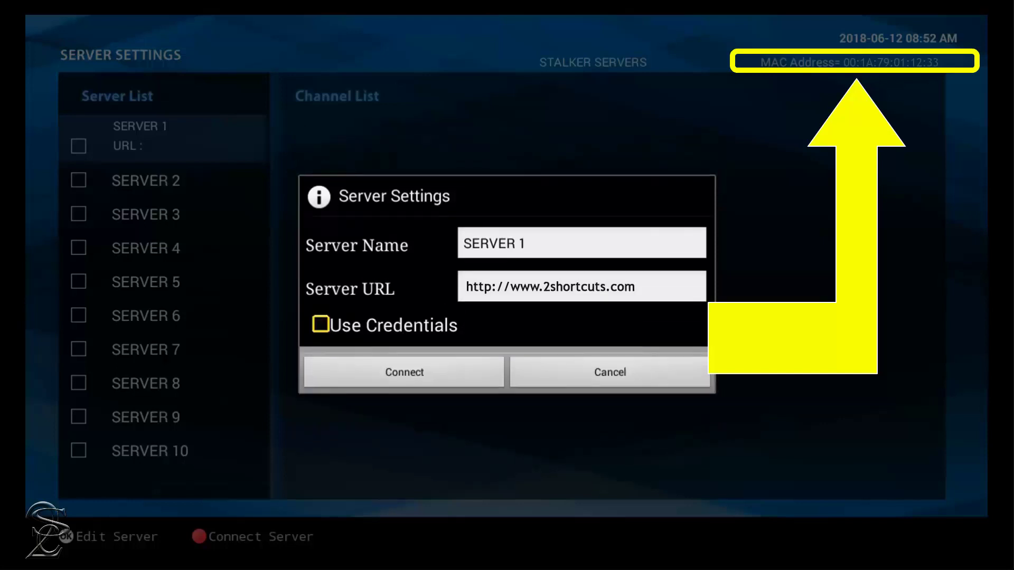
# Connect Server 1, dismiss the 'box is blocked' message, recheck the URL and connect again.
pyautogui.press('Down')
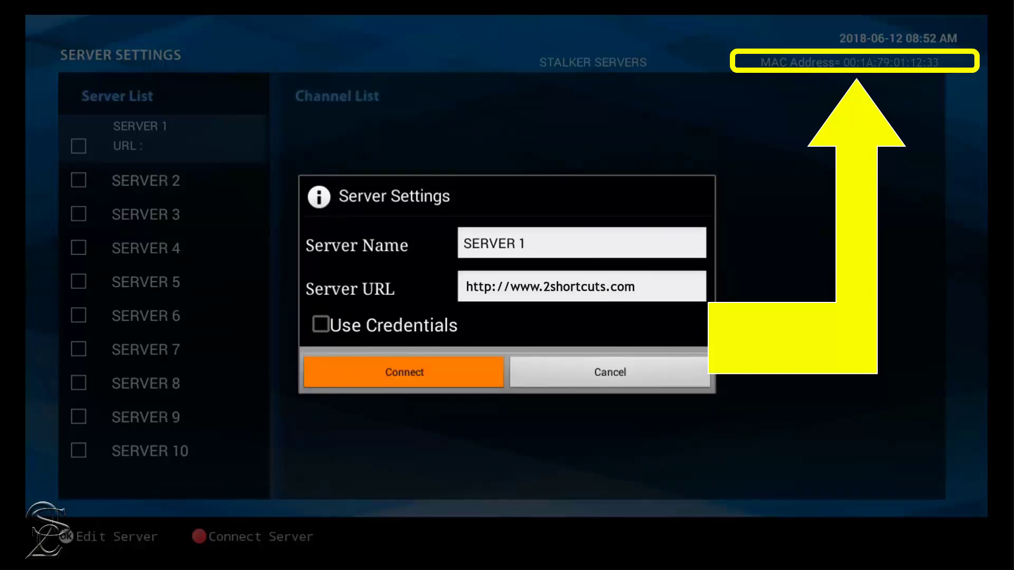
pyautogui.press('Return')
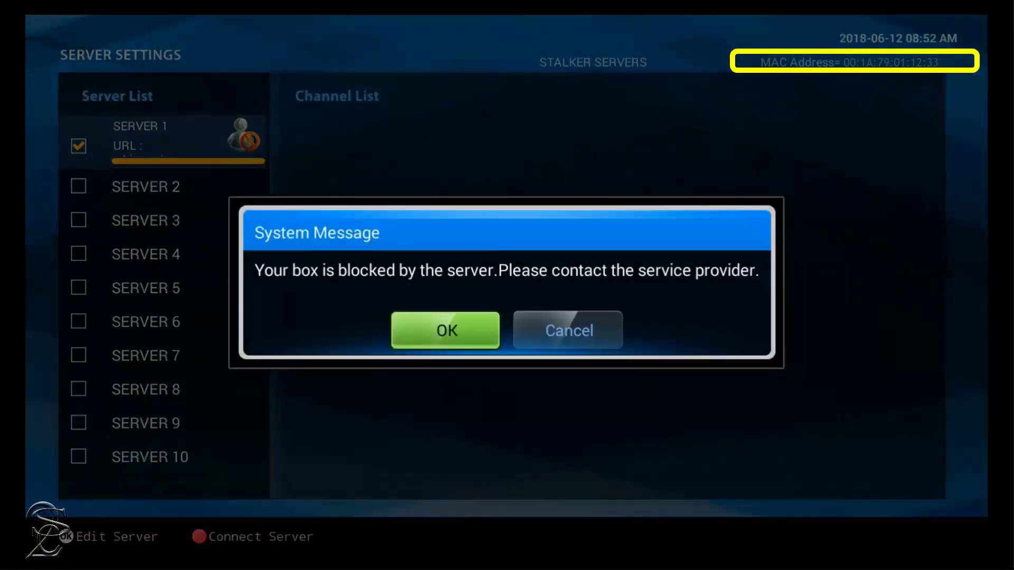
pyautogui.press('Return')
pyautogui.press('Return')
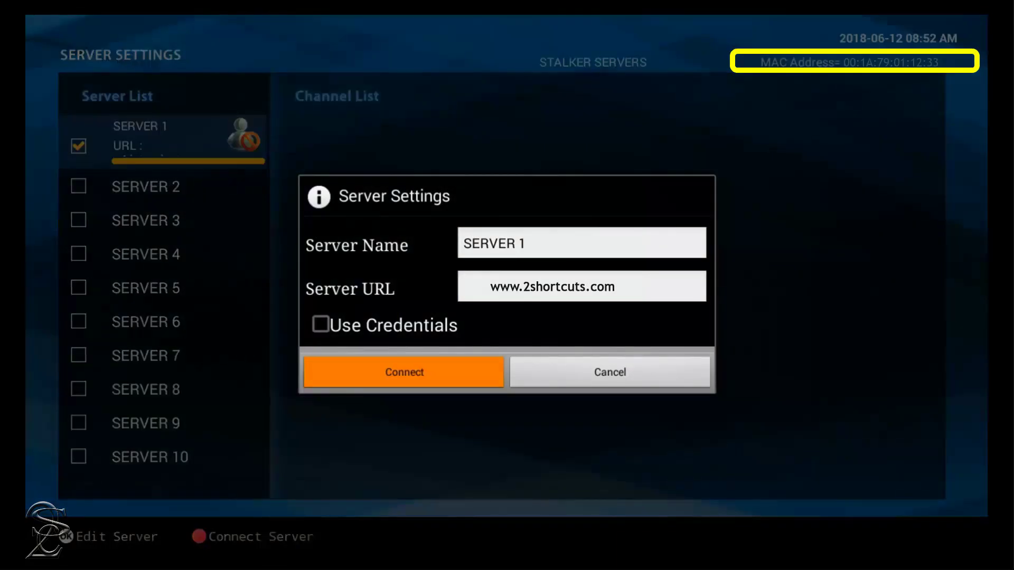
pyautogui.press('Up')
pyautogui.press('Up')
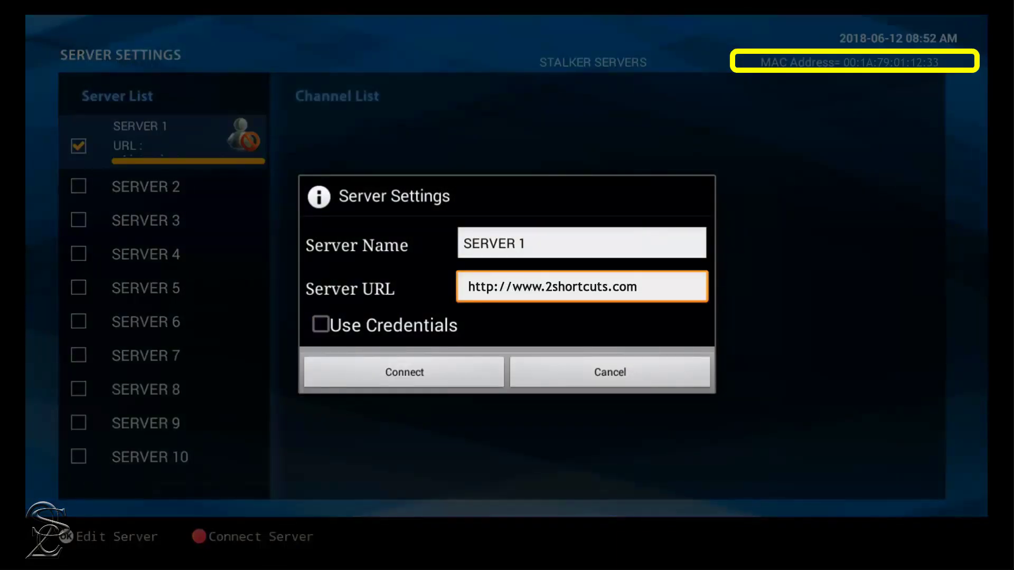
pyautogui.press('Down')
pyautogui.press('Down')
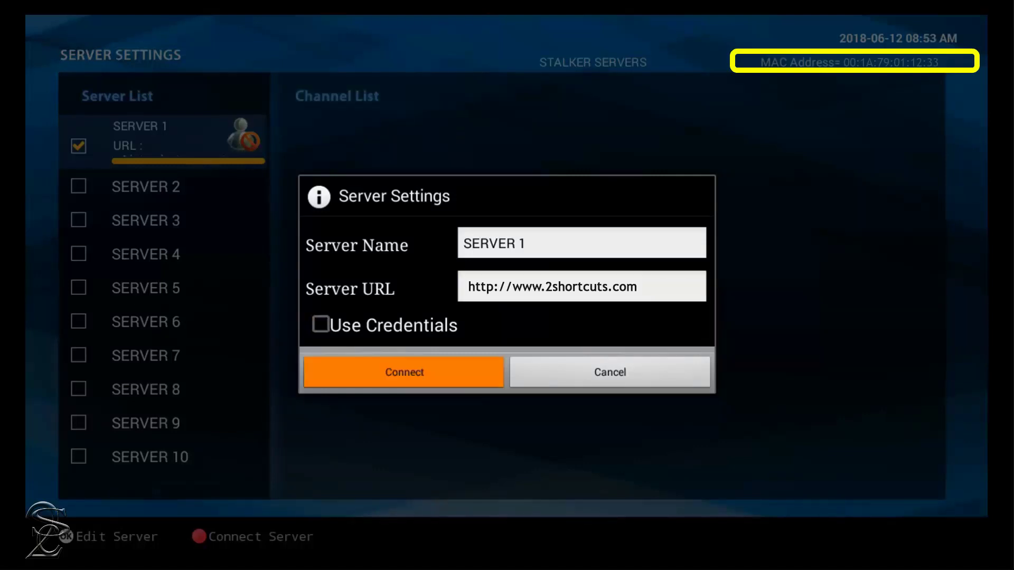
pyautogui.press('Return')
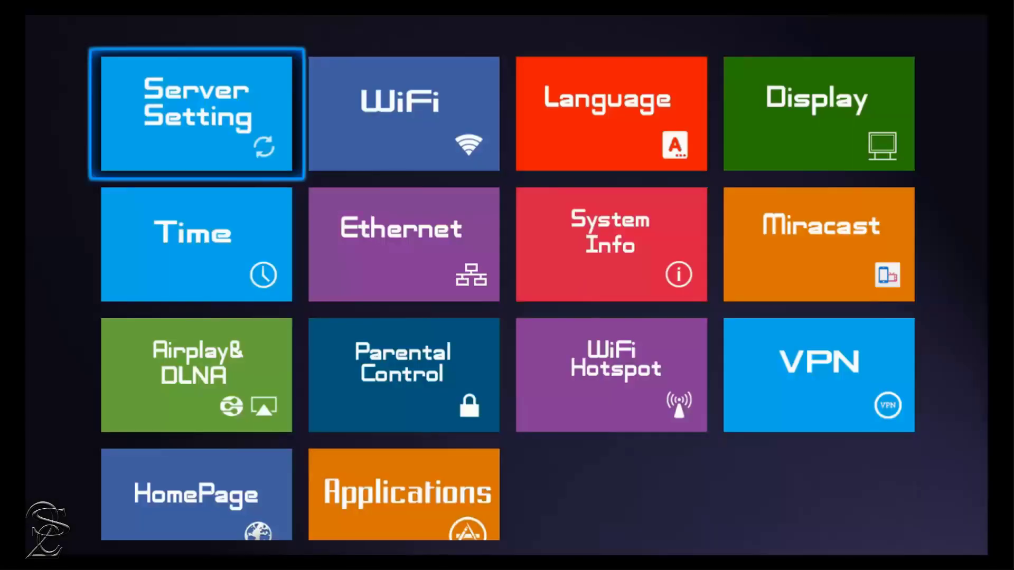
# Leave Settings and move focus to the Live TV tile on the home launcher.
pyautogui.press('Escape')
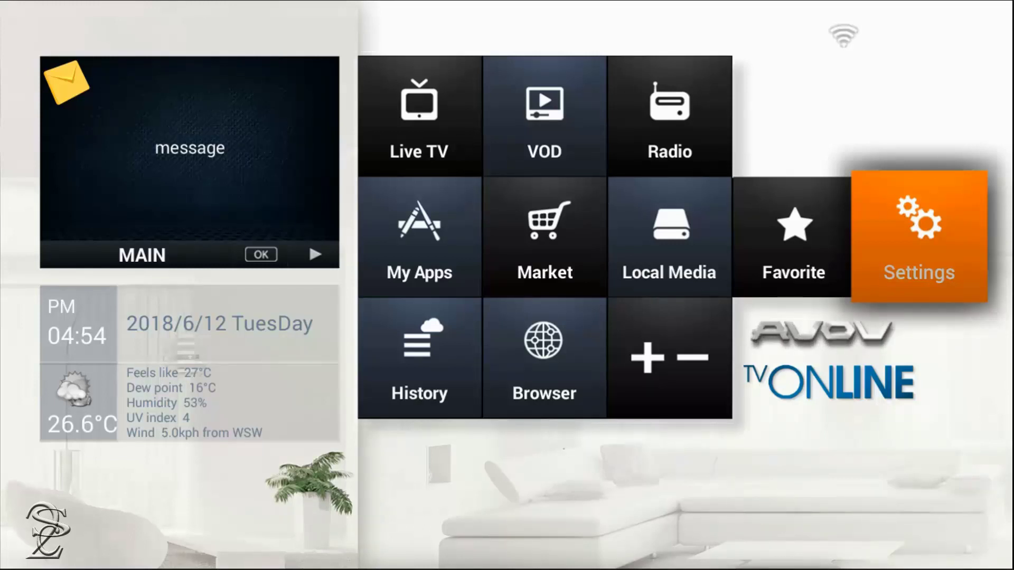
pyautogui.press('Left')
pyautogui.press('Left')
pyautogui.press('Left')
pyautogui.press('Left')
pyautogui.press('Left')
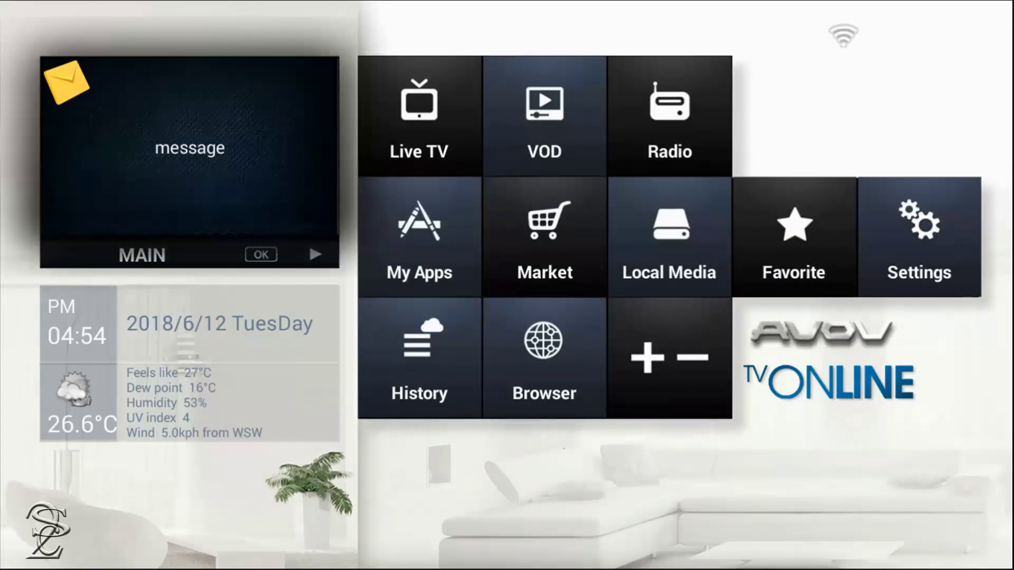
pyautogui.press('Right')
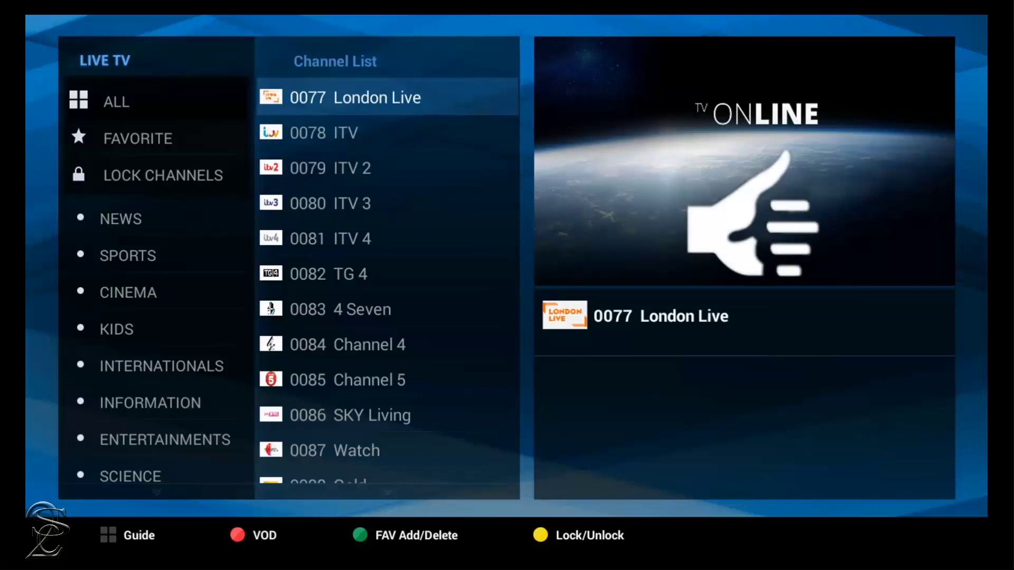
pyautogui.press('Left')
pyautogui.press('Down')
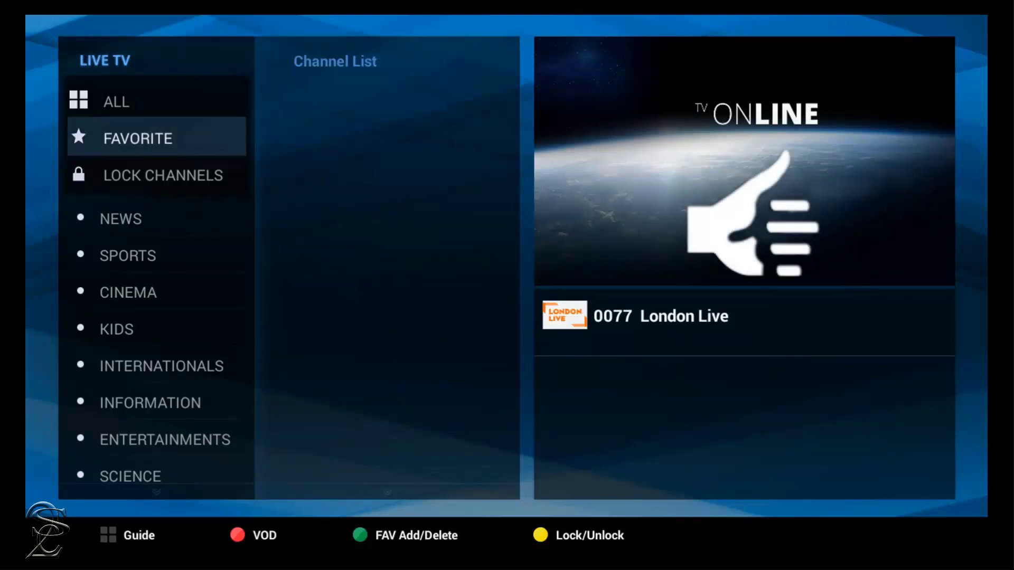
pyautogui.press('Down')
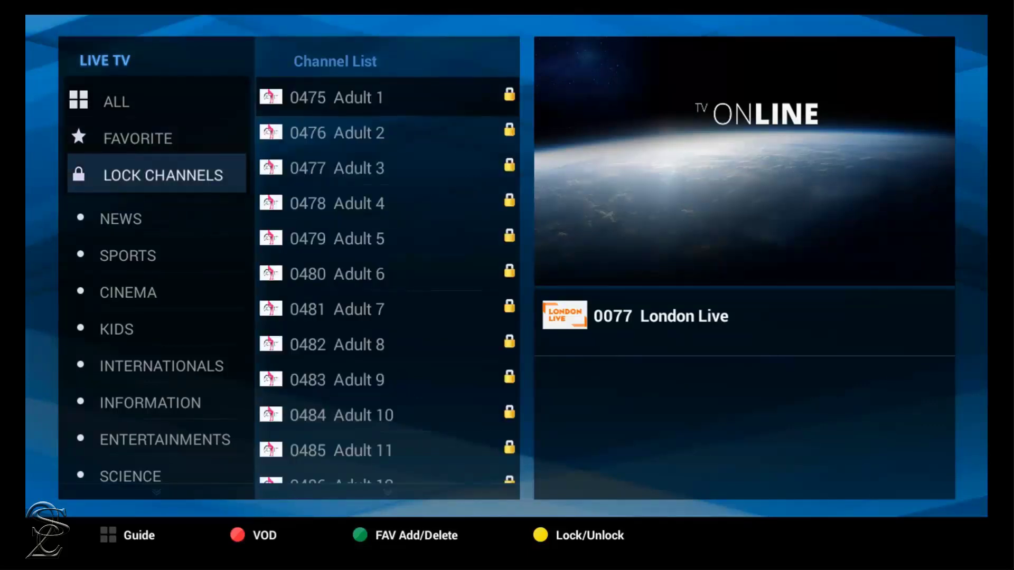
pyautogui.press('Down')
pyautogui.press('Down')
pyautogui.press('Down')
pyautogui.press('Down')
pyautogui.press('Right')
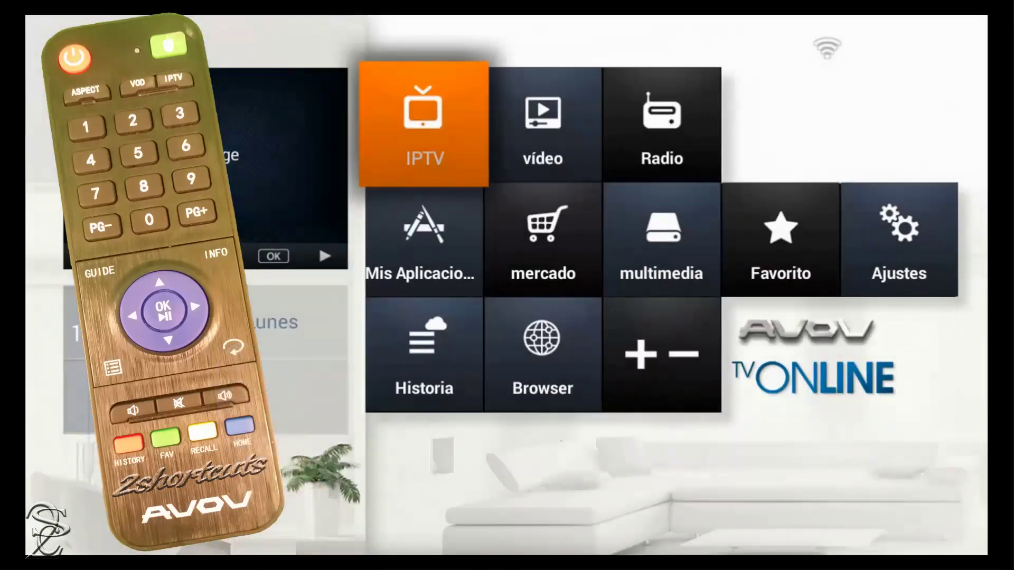
# Open VOD, choose the PELICULAS category and play Amityville: The Awakening (ES).
pyautogui.press('Right')
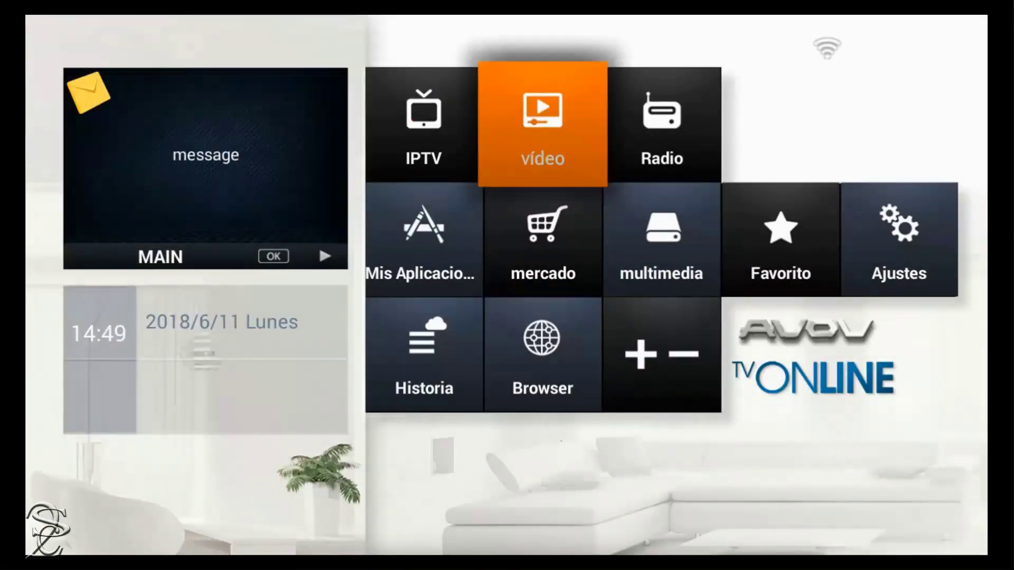
pyautogui.press('Return')
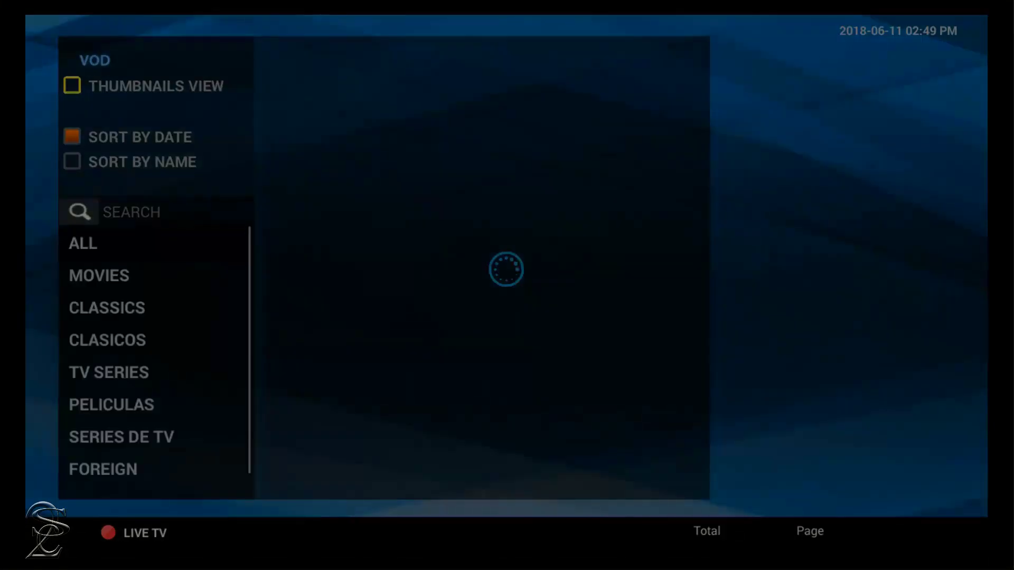
pyautogui.press('Down')
pyautogui.press('Down')
pyautogui.press('Down')
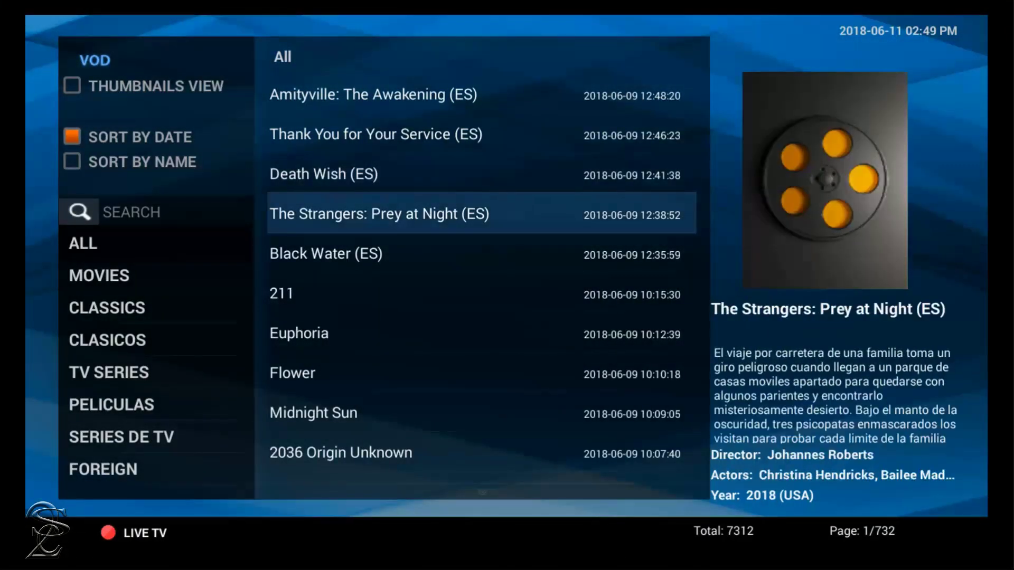
pyautogui.press('Left')
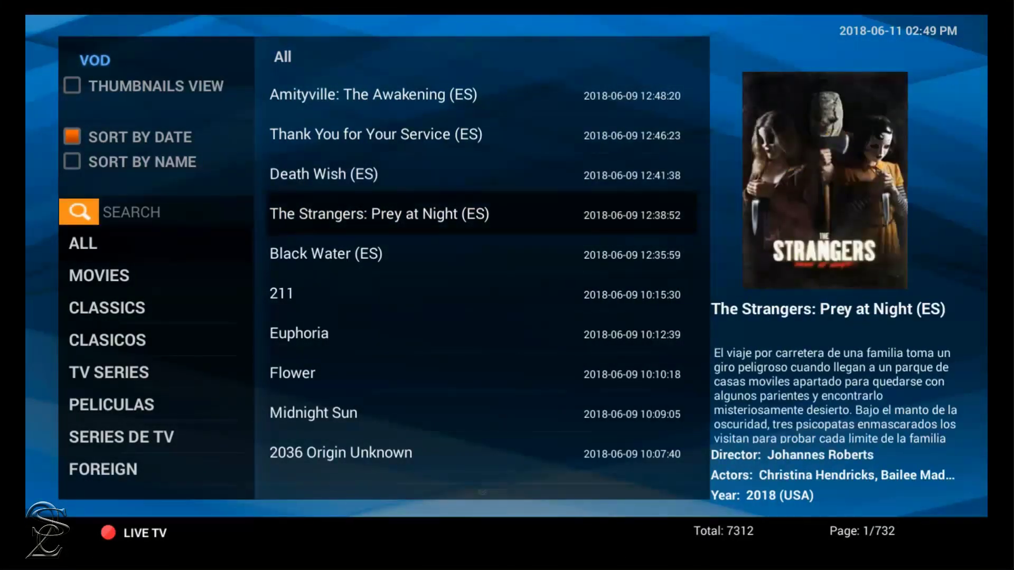
pyautogui.press('Down')
pyautogui.press('Down')
pyautogui.press('Down')
pyautogui.press('Down')
pyautogui.press('Down')
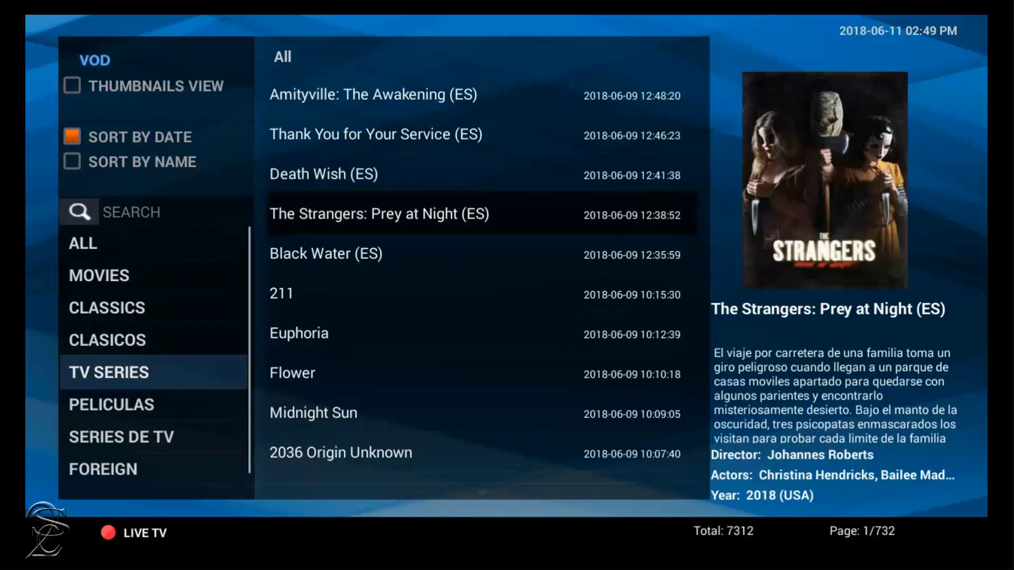
pyautogui.press('Down')
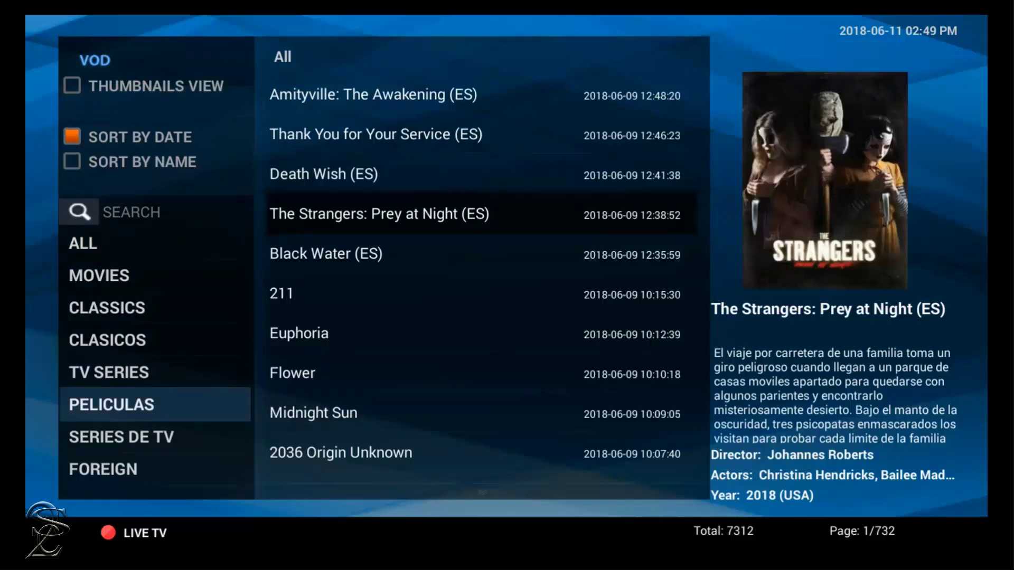
pyautogui.press('Return')
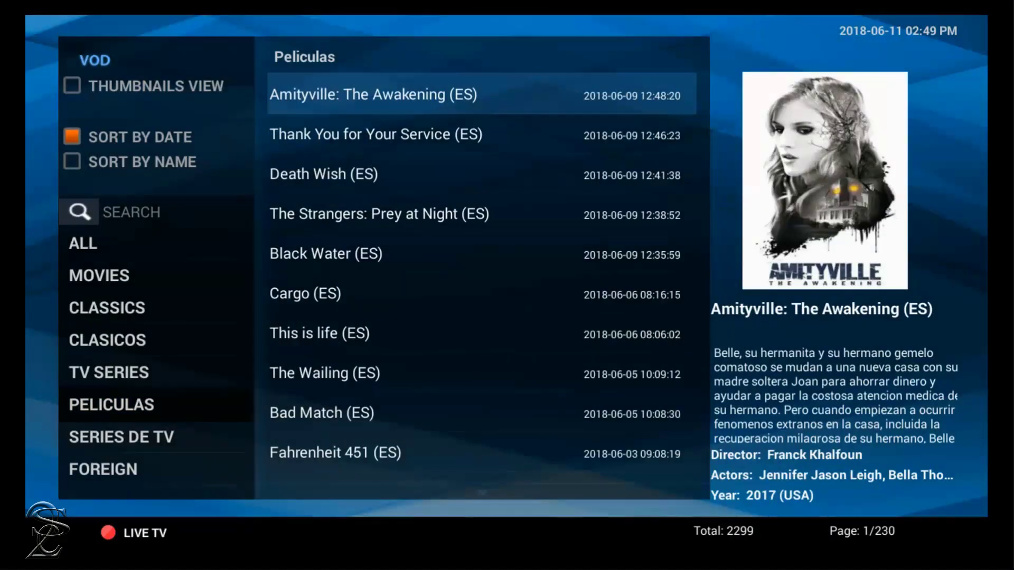
pyautogui.press('Return')
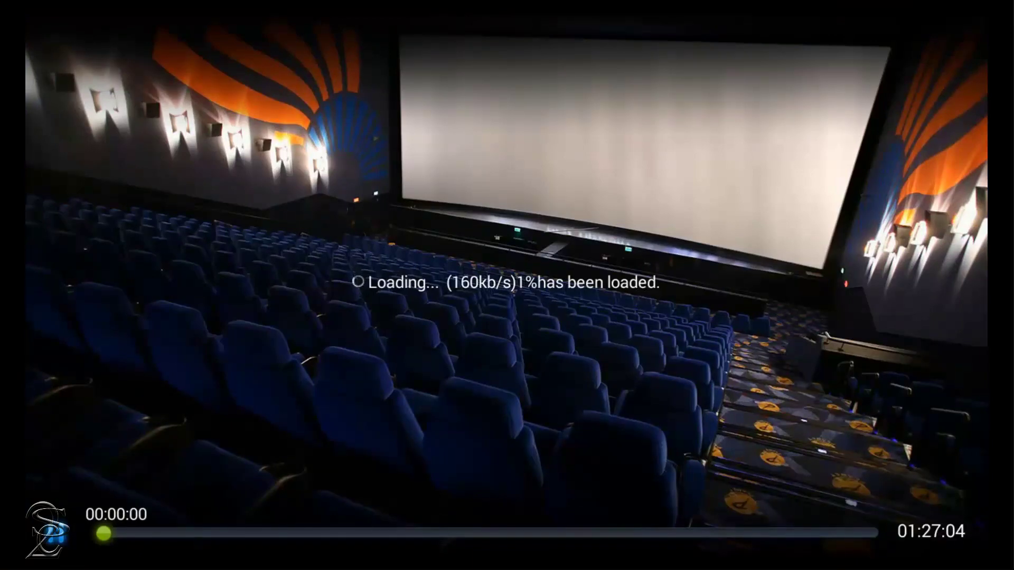